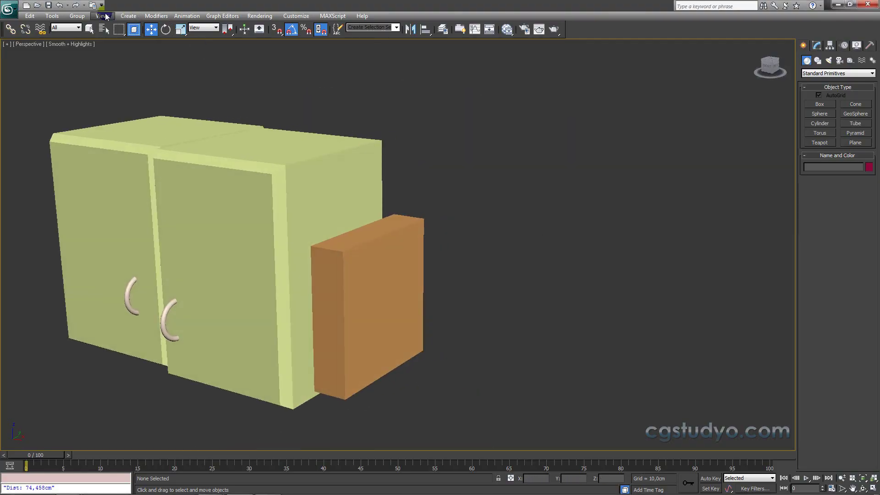
Undo the last view change, pan to re-frame the cabinet, and switch to the Front view
click(103, 16)
click(117, 39)
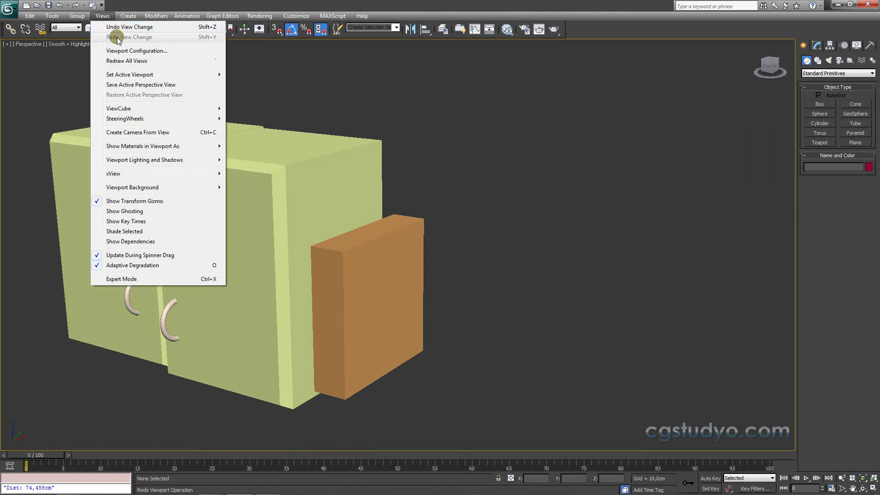
click(101, 16)
click(99, 16)
click(120, 92)
middle_drag(331, 149, 432, 132)
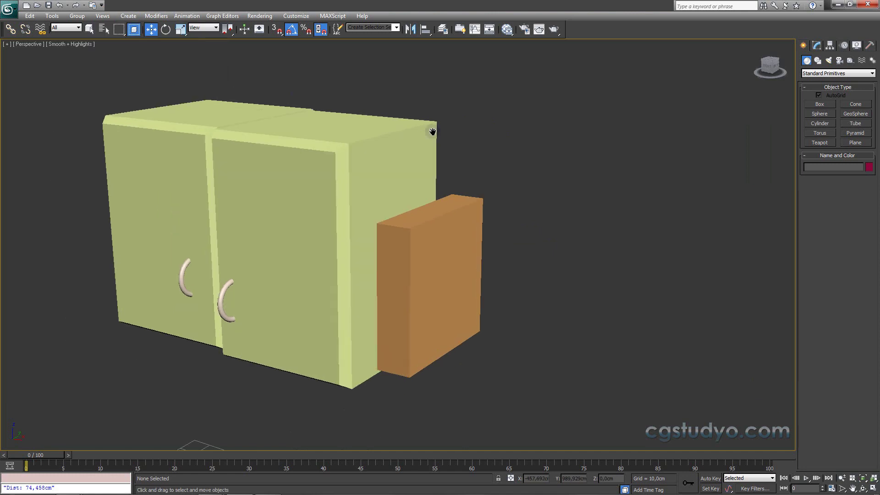
key(f)
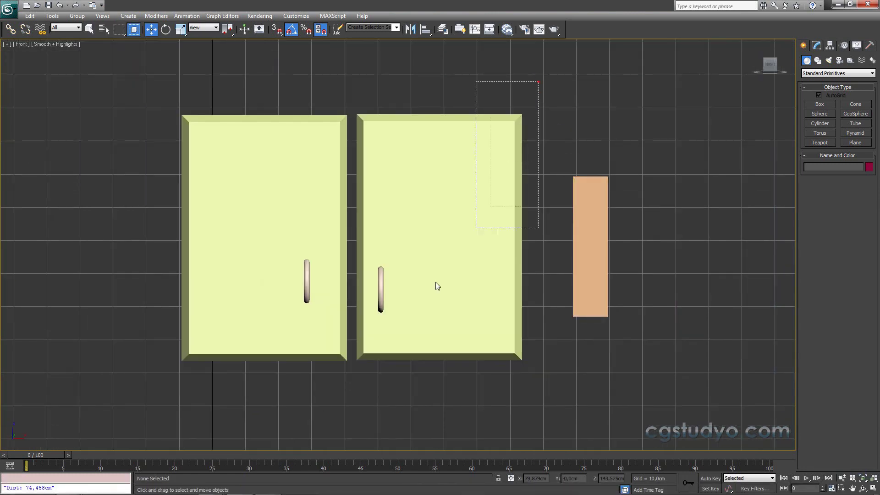
Move the right door and handle left to close the gap, and delete the orange box
drag(539, 82, 351, 376)
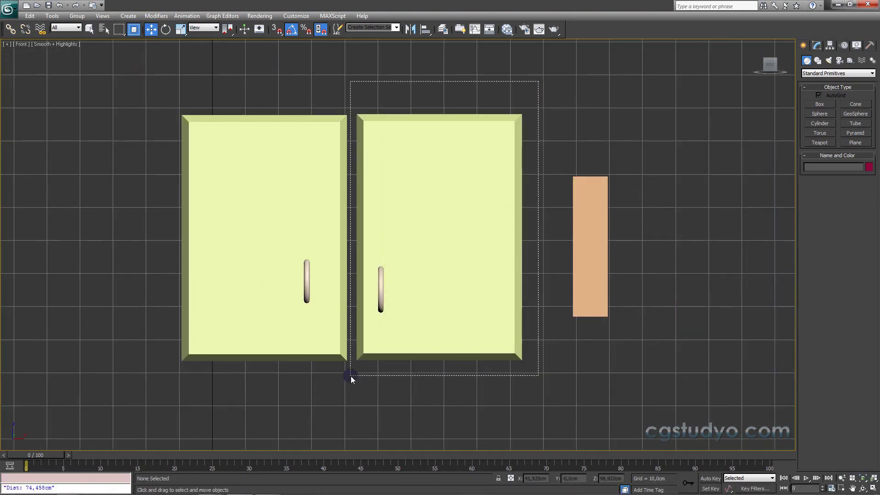
drag(435, 265, 401, 243)
drag(634, 152, 521, 398)
key(Delete)
In Top view, shift the right door to the same depth as the left, then return to Front
scroll(551, 345, down, 3)
mouse_move(562, 299)
alt+middle_down()
mouse_move(488, 348)
mouse_move(461, 346)
alt+middle_up()
key(t)
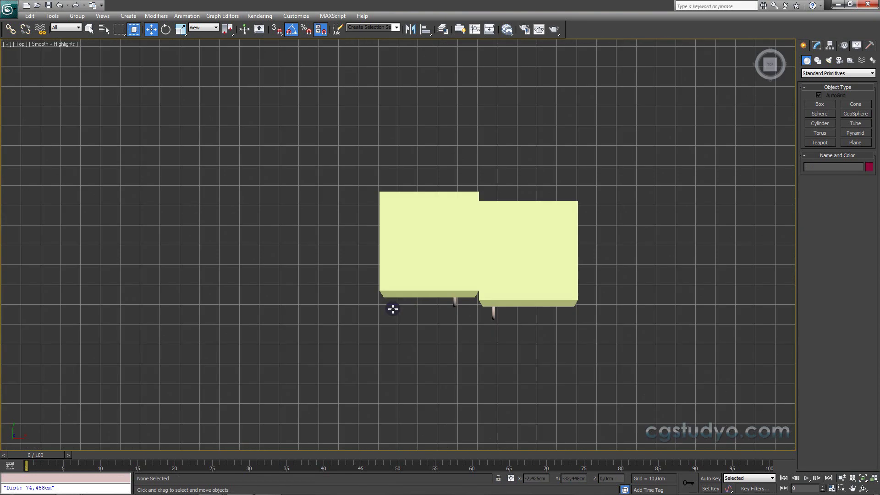
drag(583, 195, 431, 356)
drag(475, 265, 474, 256)
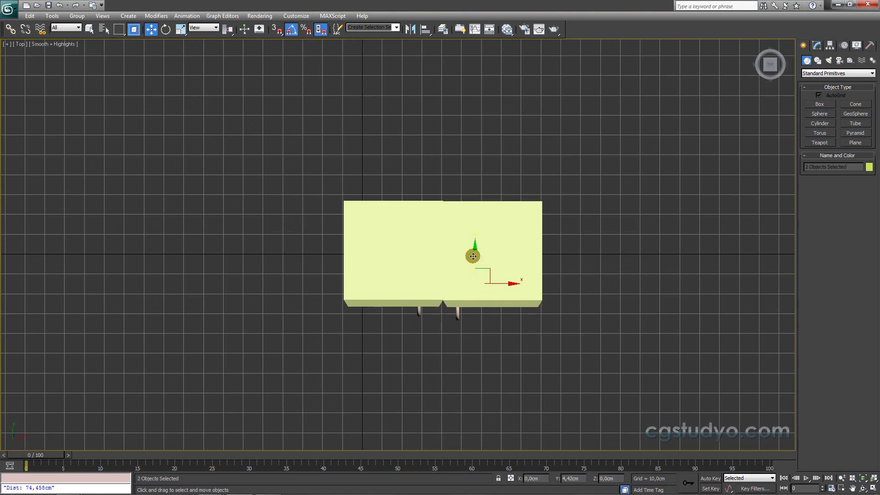
scroll(482, 275, down, 3)
mouse_move(492, 300)
alt+middle_down()
mouse_move(499, 257)
mouse_move(480, 274)
alt+middle_up()
key(f)
scroll(481, 274, down, 3)
scroll(454, 177, up, 2)
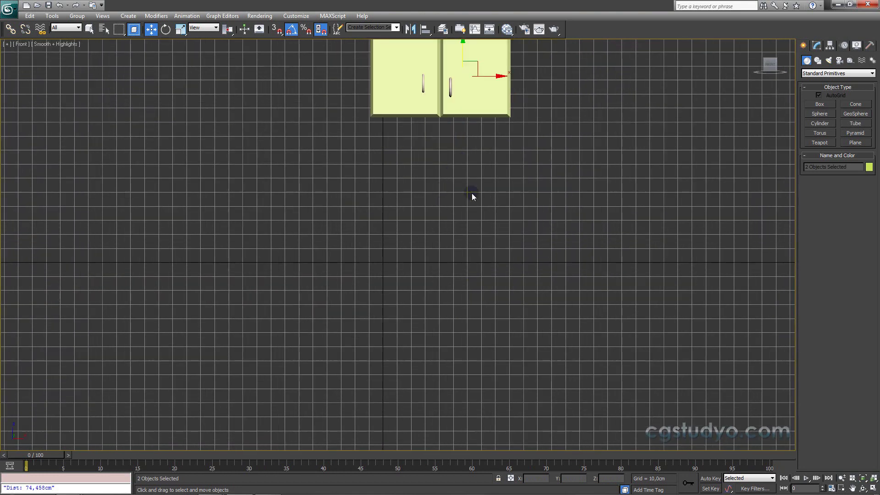
Draw a light-blue box below the cabinet and thicken it toward the viewer
click(820, 104)
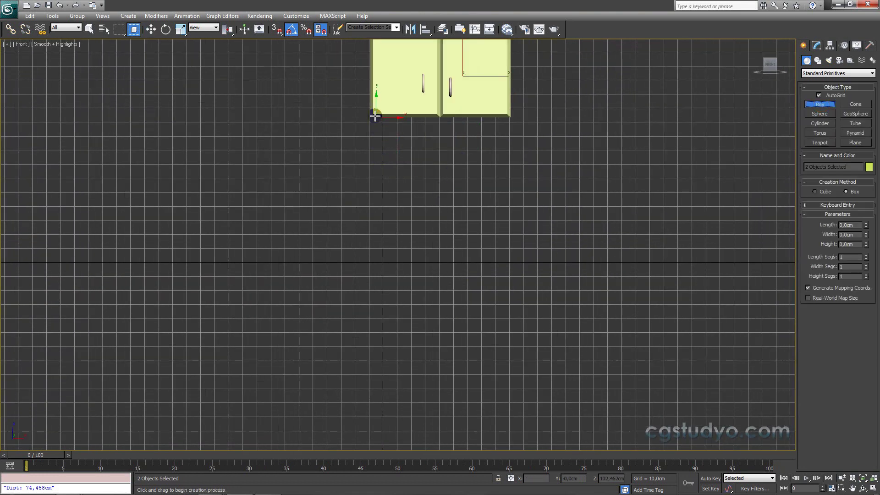
drag(371, 129, 510, 283)
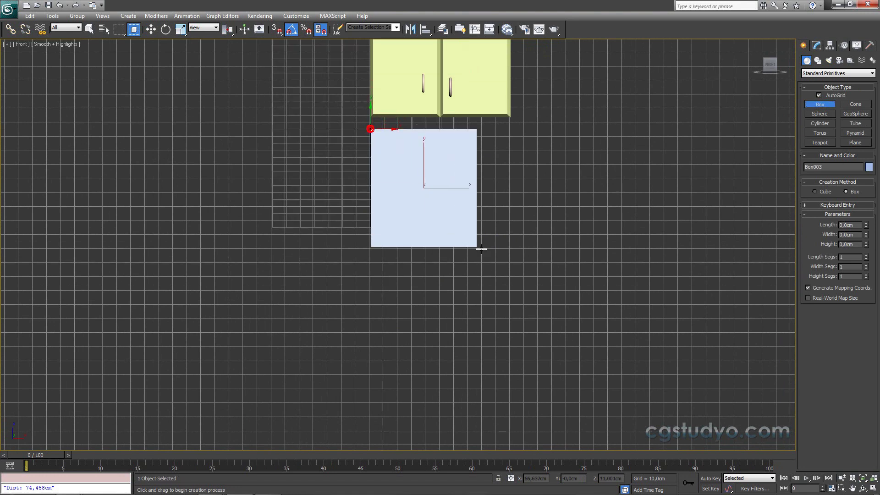
click(497, 299)
alt+middle_drag(522, 317, 530, 319)
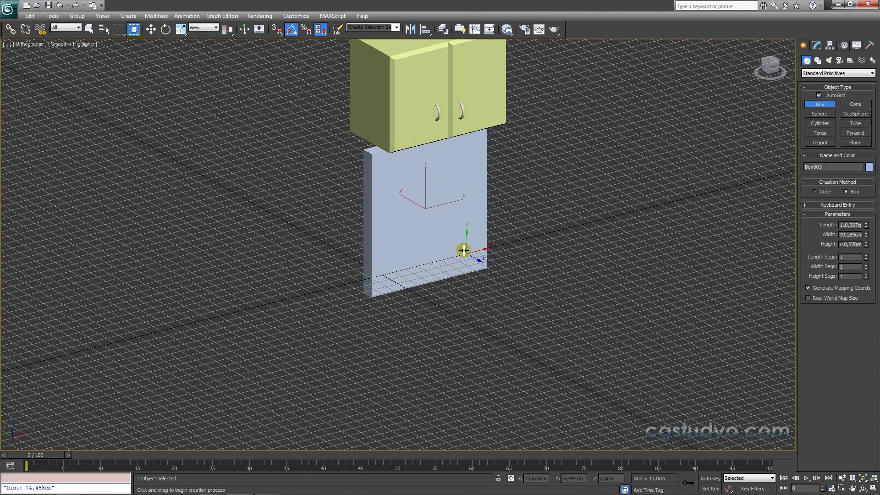
alt+middle_drag(464, 251, 838, 188)
mouse_move(866, 244)
mouse_down()
mouse_move(876, 212)
mouse_move(868, 216)
mouse_up()
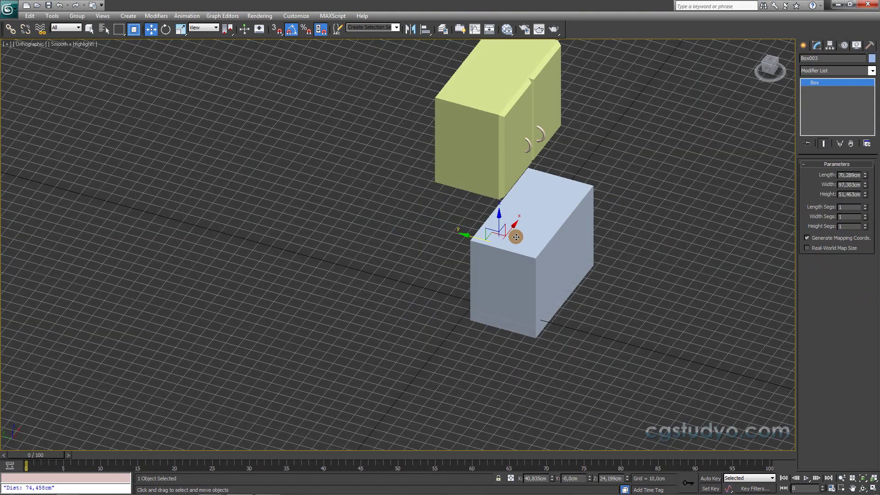
In Left view, align the blue box with the cabinet, then return to Perspective and deselect it
key(l)
scroll(402, 234, down, 4)
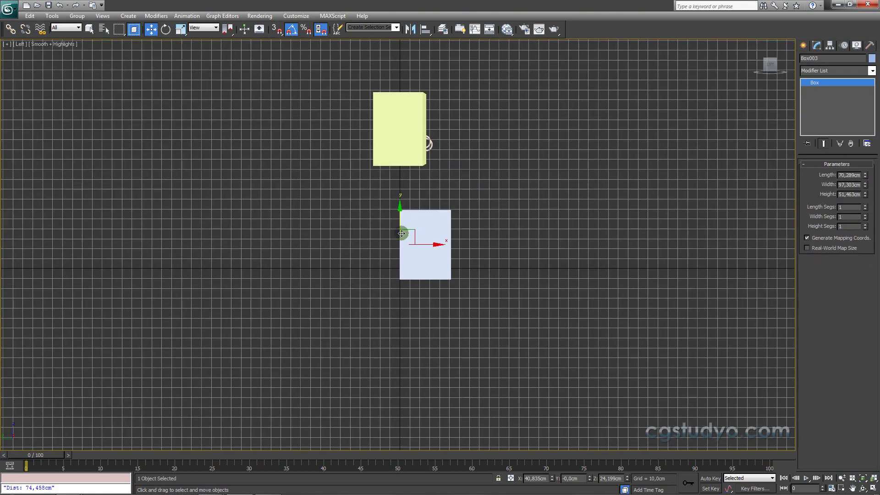
drag(428, 244, 401, 244)
scroll(418, 257, down, 3)
mouse_move(417, 257)
alt+middle_down()
mouse_move(381, 271)
mouse_move(391, 274)
alt+middle_up()
key(p)
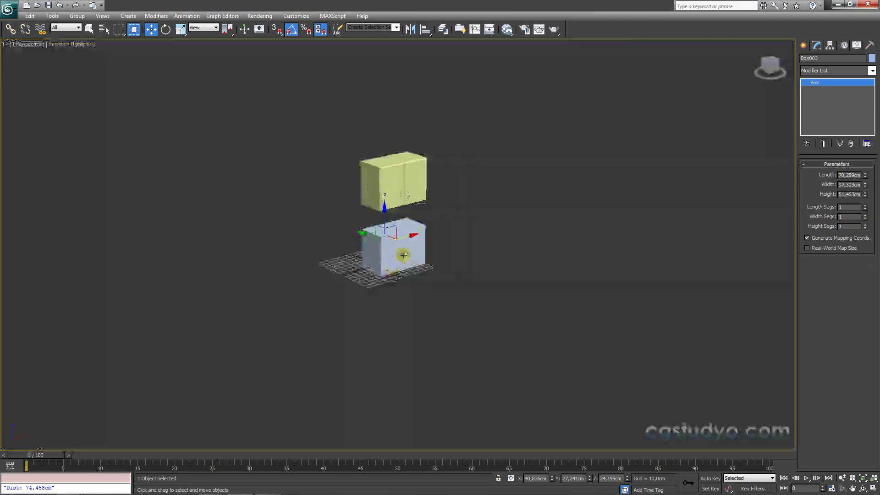
scroll(395, 284, up, 2)
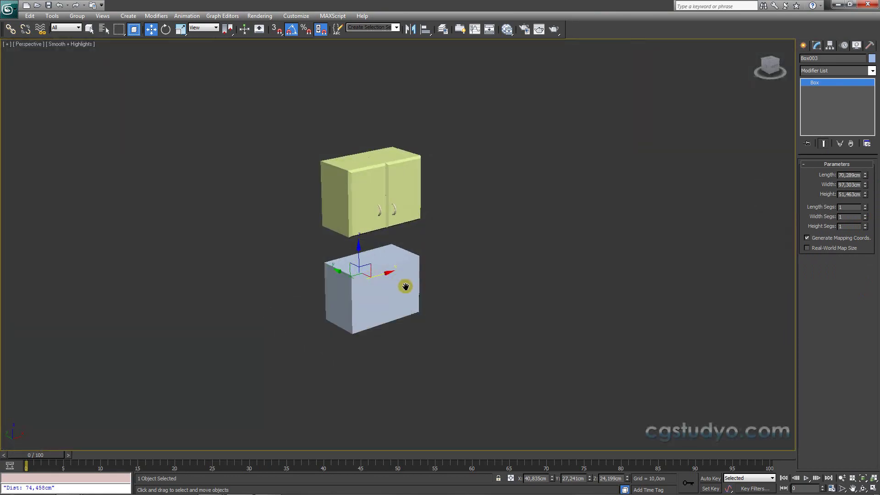
scroll(430, 279, up, 4)
click(477, 253)
click(103, 16)
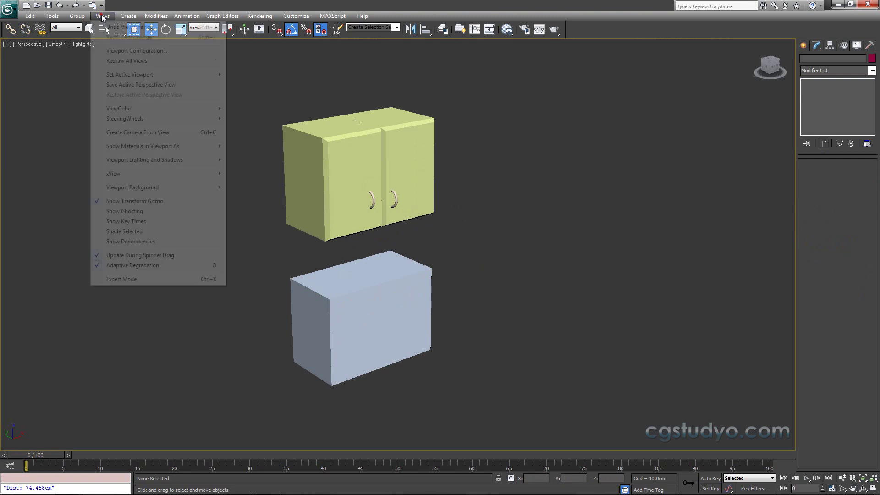
click(112, 51)
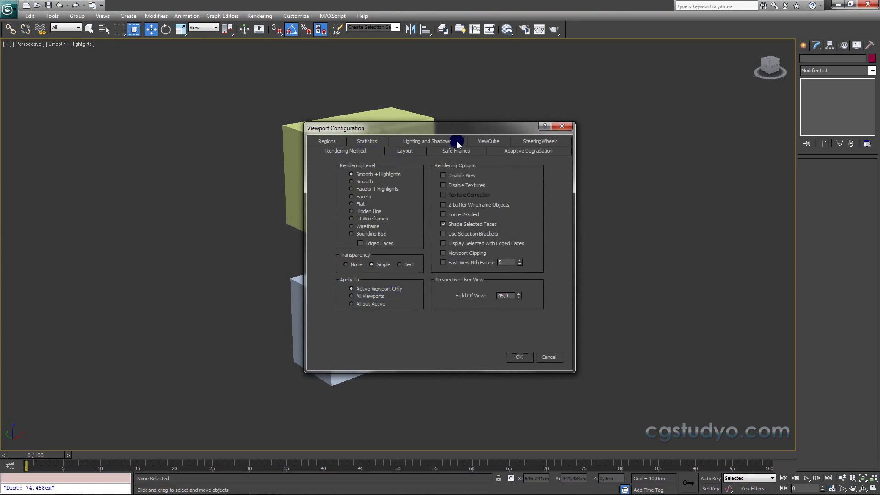
click(477, 142)
click(407, 151)
click(327, 149)
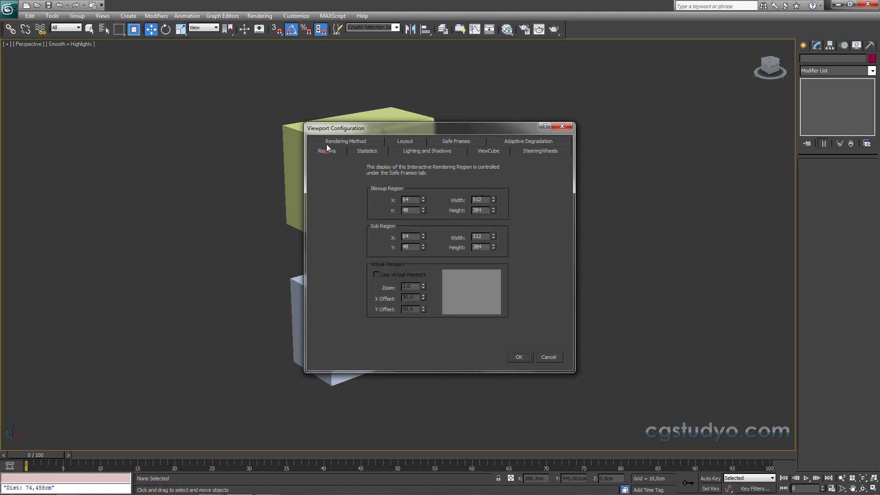
click(562, 127)
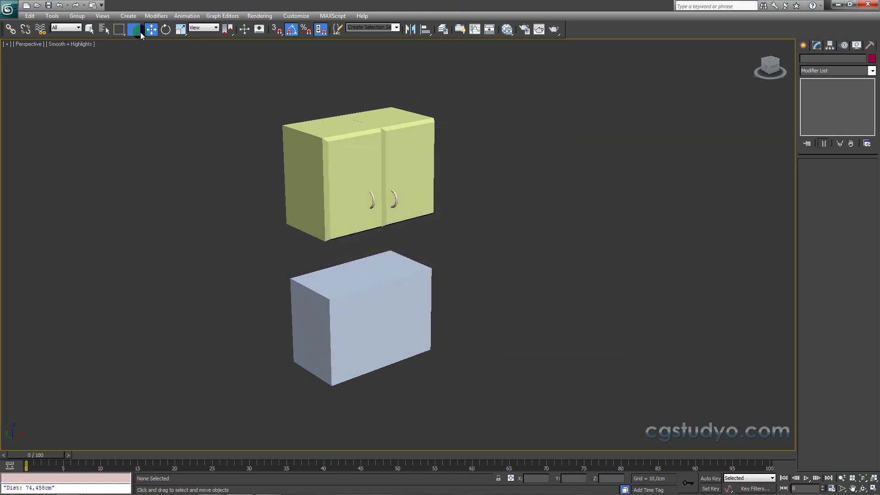
click(103, 16)
Set the active viewport to Front, then Back, then Perspective, and orbit toward the cabinet front
click(219, 74)
mouse_move(130, 75)
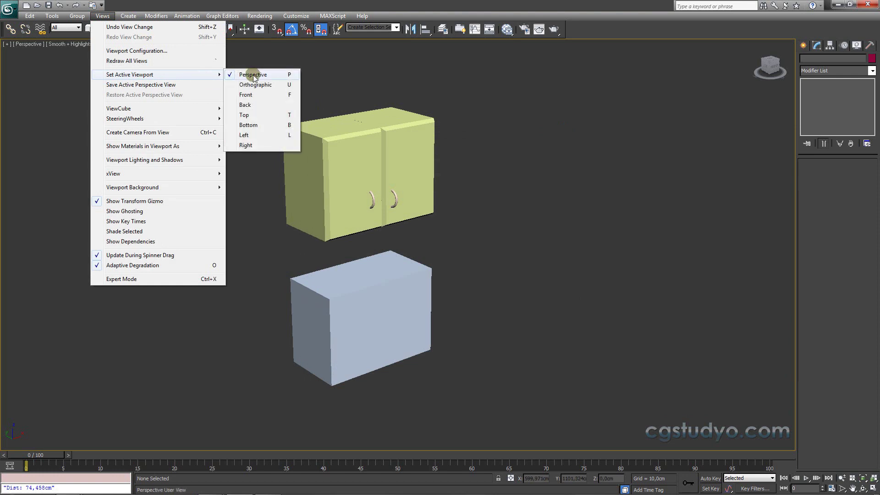
click(248, 95)
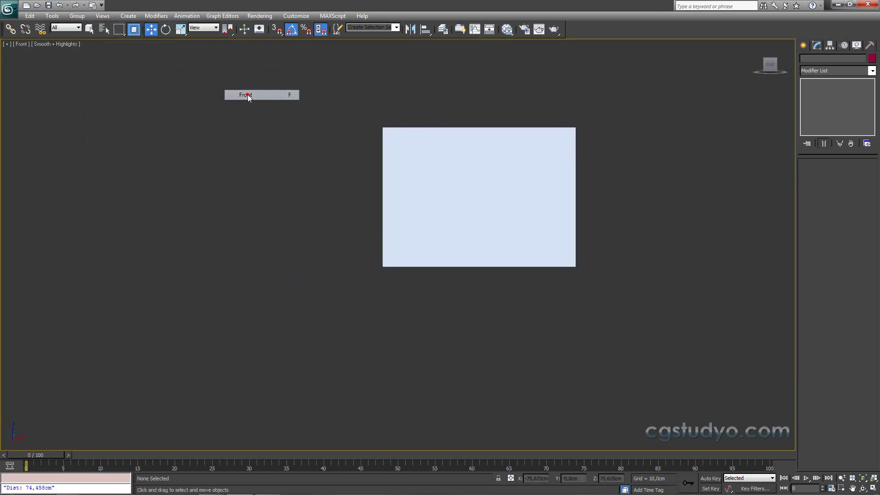
click(108, 17)
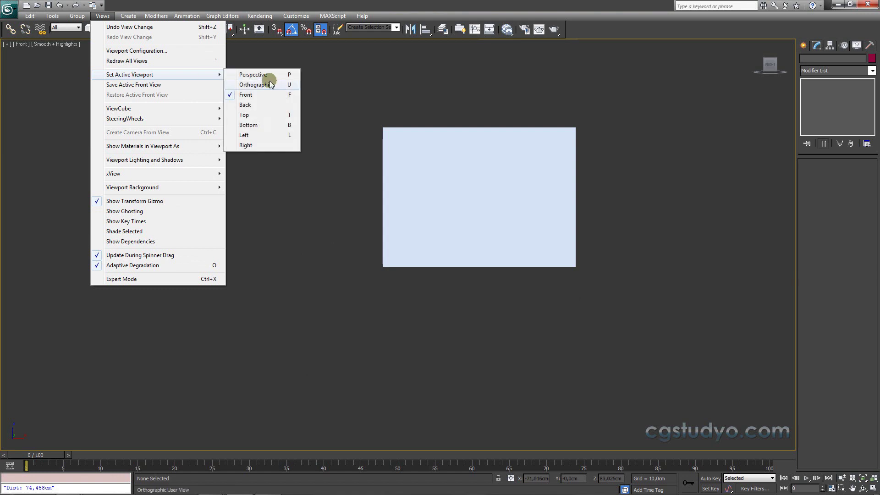
click(259, 105)
key(p)
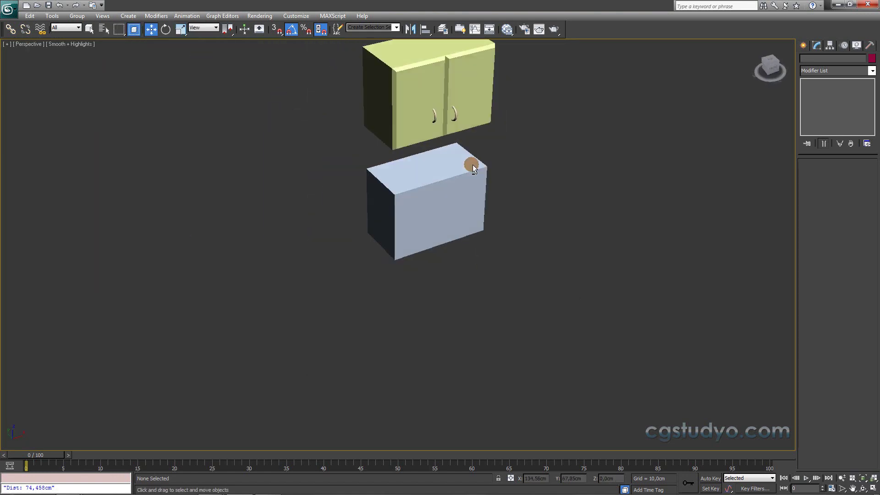
alt+middle_drag(461, 188, 101, 65)
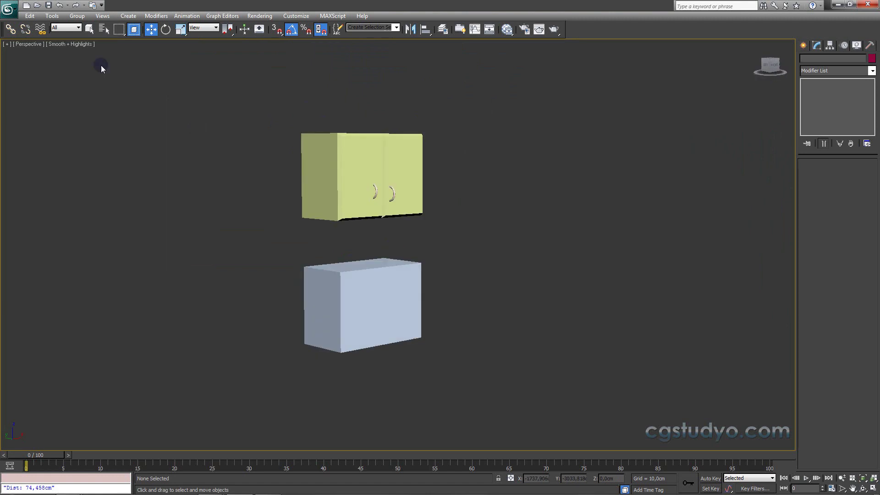
Review the ViewCube configuration settings, then hide and re-show the ViewCube
click(103, 17)
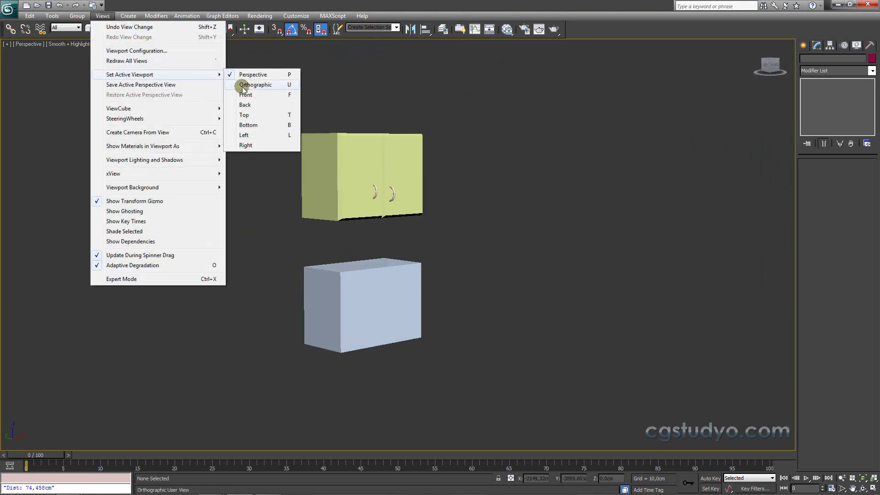
mouse_move(119, 109)
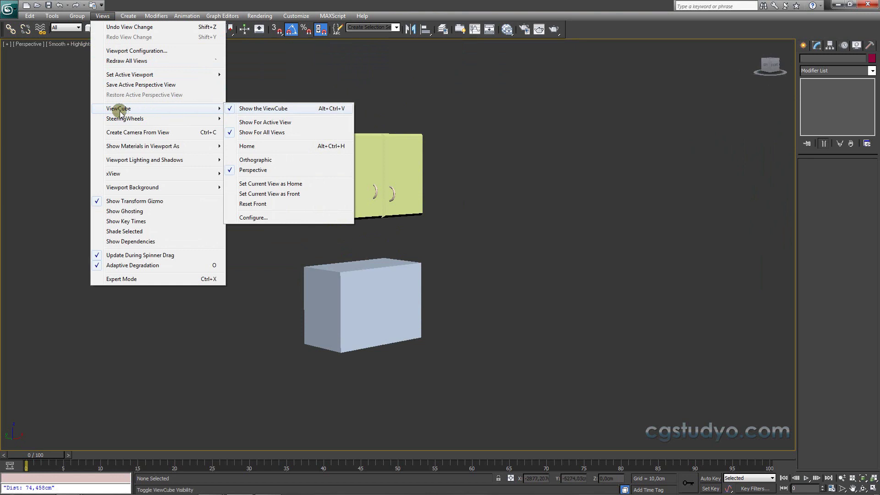
click(253, 217)
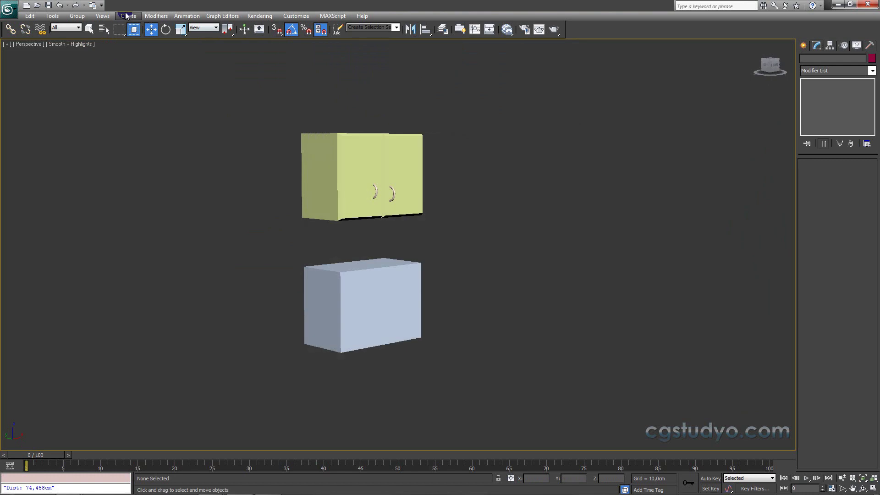
click(102, 15)
mouse_move(119, 108)
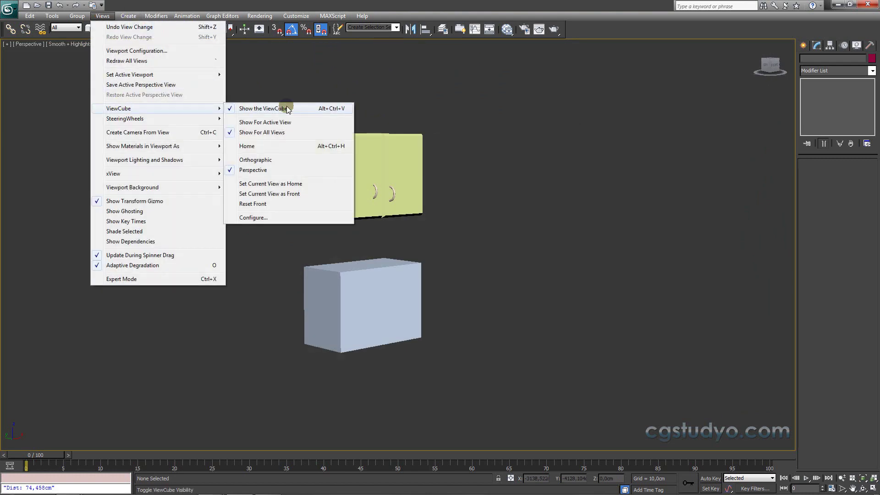
click(233, 107)
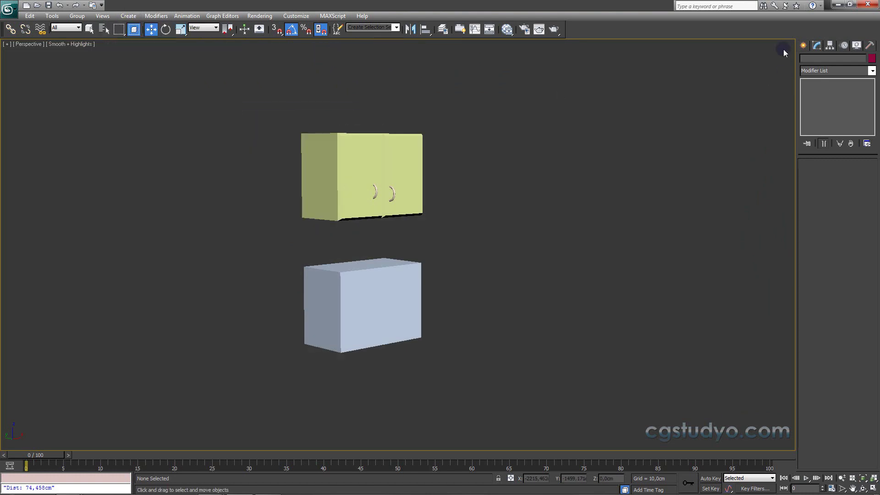
click(103, 15)
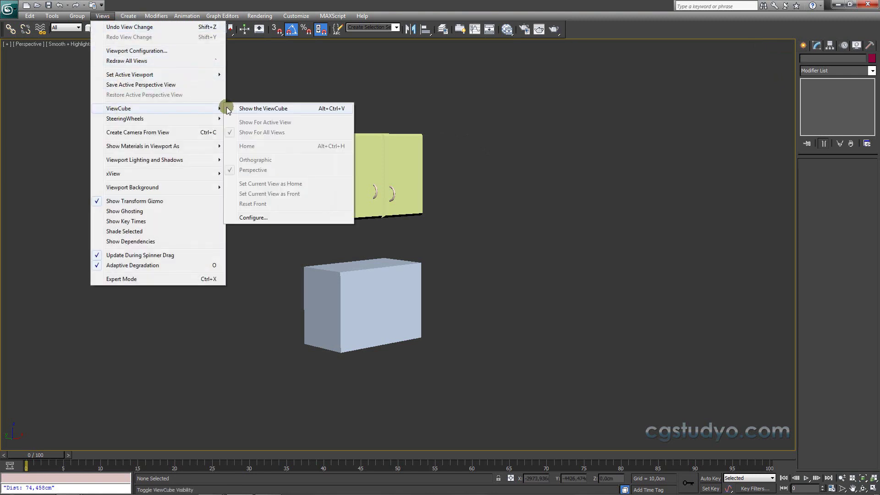
click(230, 110)
click(102, 16)
mouse_move(125, 118)
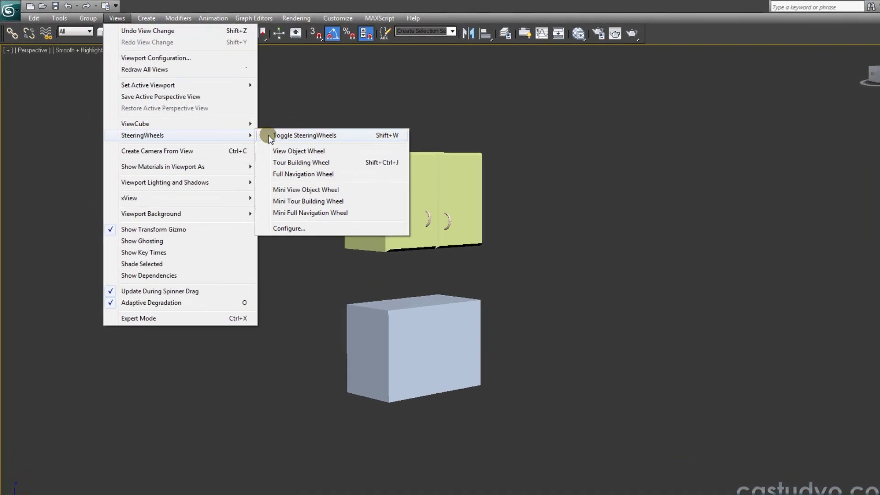
Toggle SteeringWheels on, nudge the viewpoint up, and bring up the Full Navigation Wheel
click(270, 136)
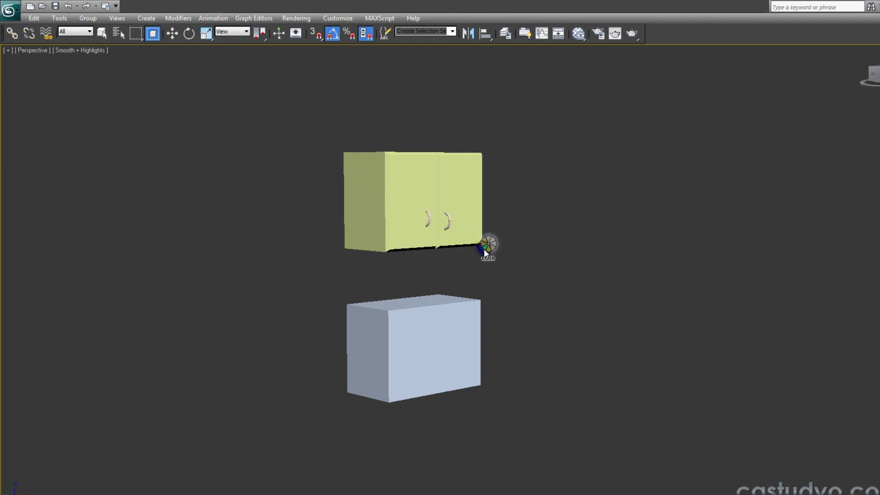
drag(492, 252, 491, 246)
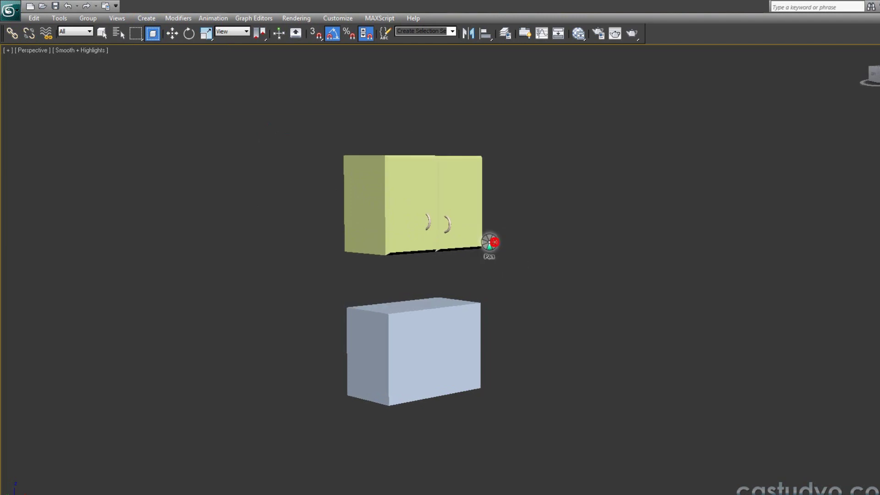
scroll(489, 244, up, 5)
scroll(232, 102, down, 3)
click(117, 18)
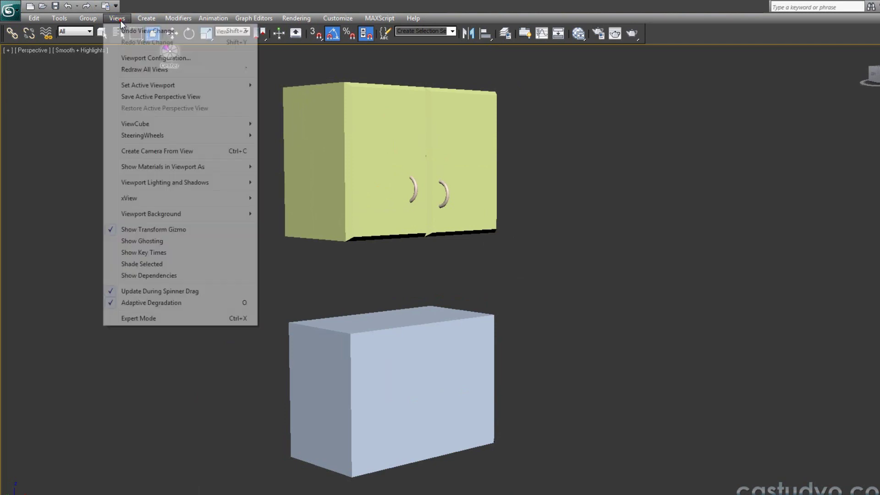
mouse_move(125, 118)
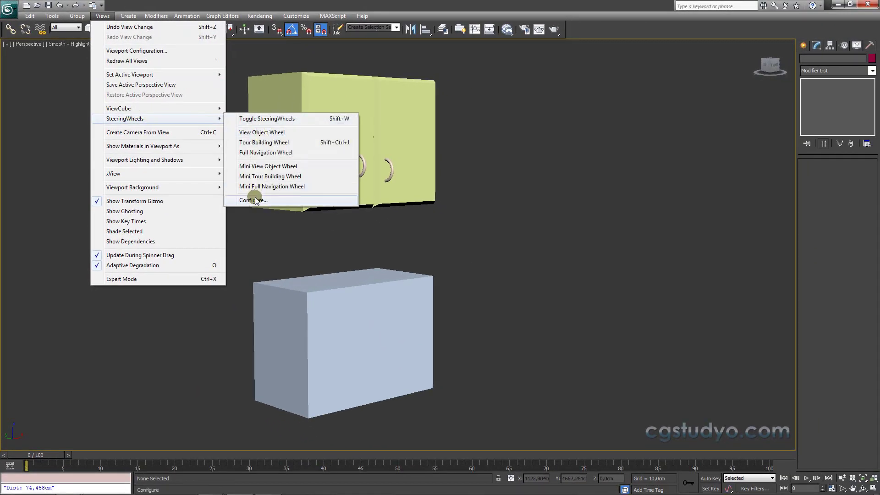
click(263, 154)
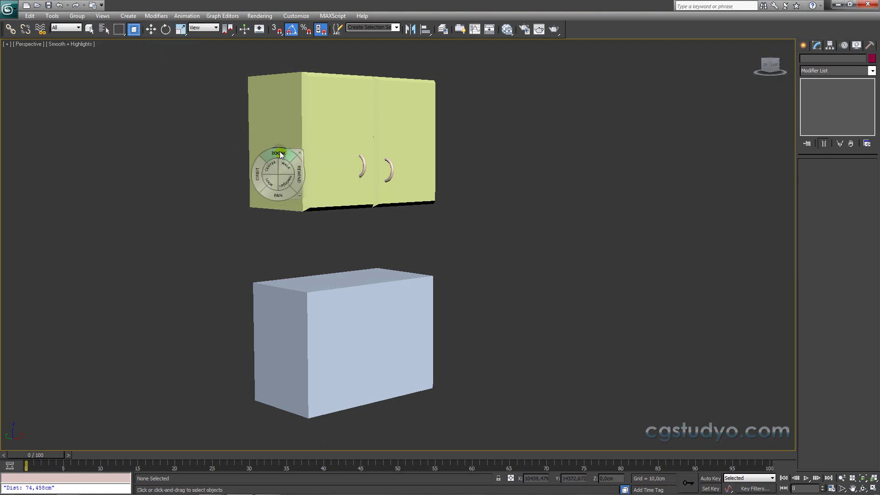
Use the wheel's Zoom, Pan, Orbit, Rewind, Up/Down and Walk wedges around the cabinets
mouse_move(279, 152)
mouse_down()
mouse_move(282, 118)
mouse_move(280, 156)
mouse_up()
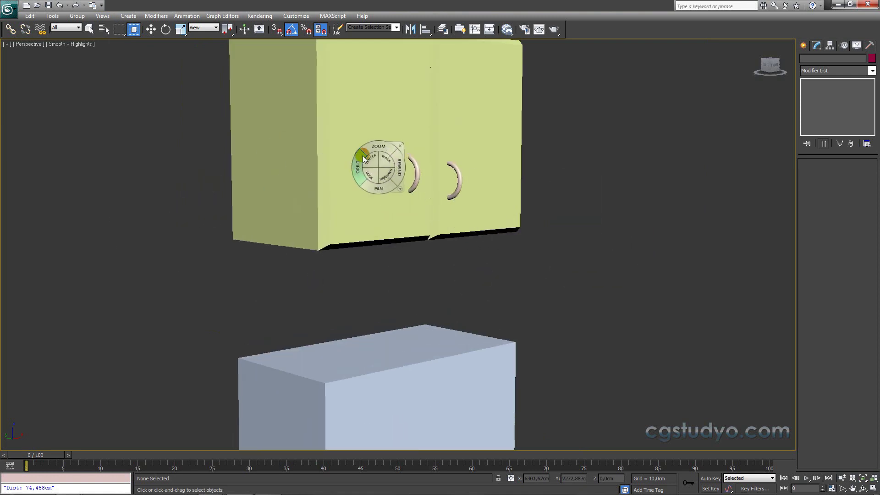
mouse_move(375, 148)
mouse_down()
mouse_move(395, 392)
mouse_move(400, 235)
mouse_move(391, 213)
mouse_up()
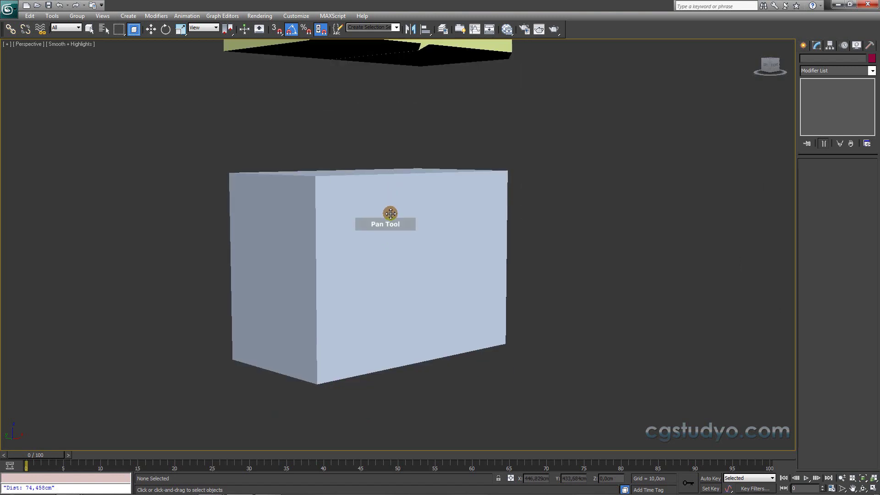
mouse_move(394, 337)
mouse_down()
mouse_move(389, 370)
mouse_move(370, 315)
mouse_move(315, 279)
mouse_move(246, 272)
mouse_move(194, 247)
mouse_move(151, 253)
mouse_move(163, 272)
mouse_up()
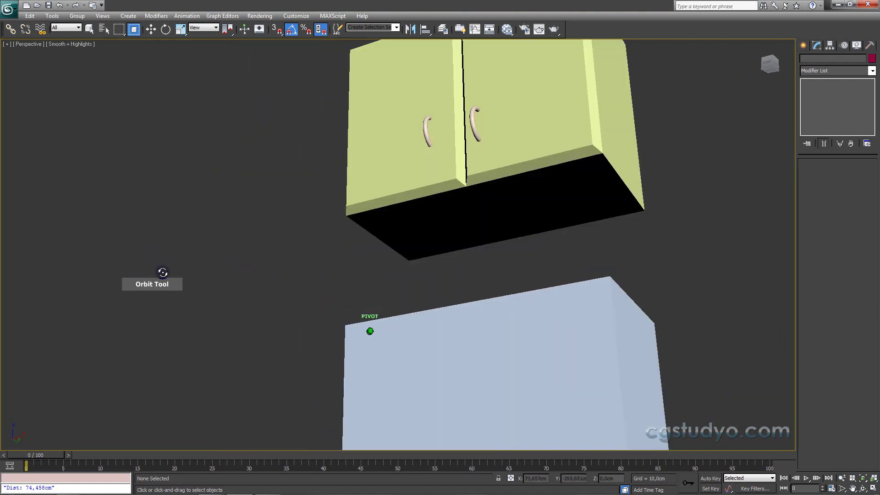
drag(237, 289, 316, 309)
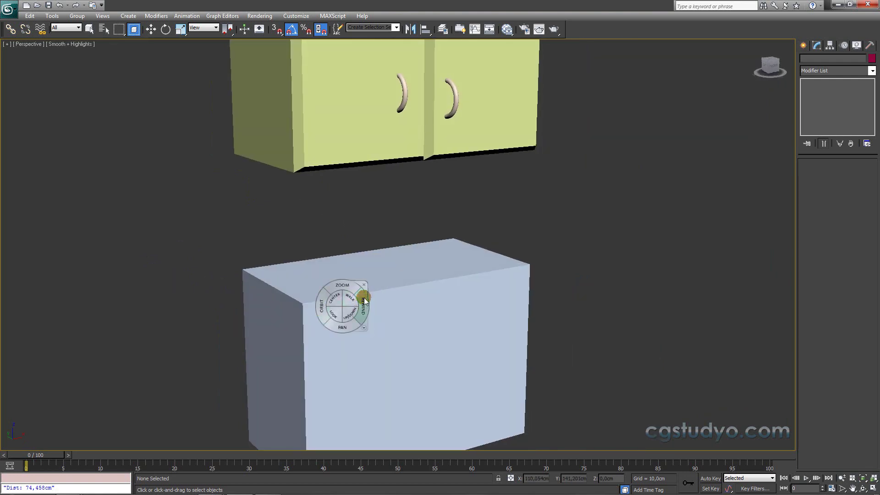
click(365, 300)
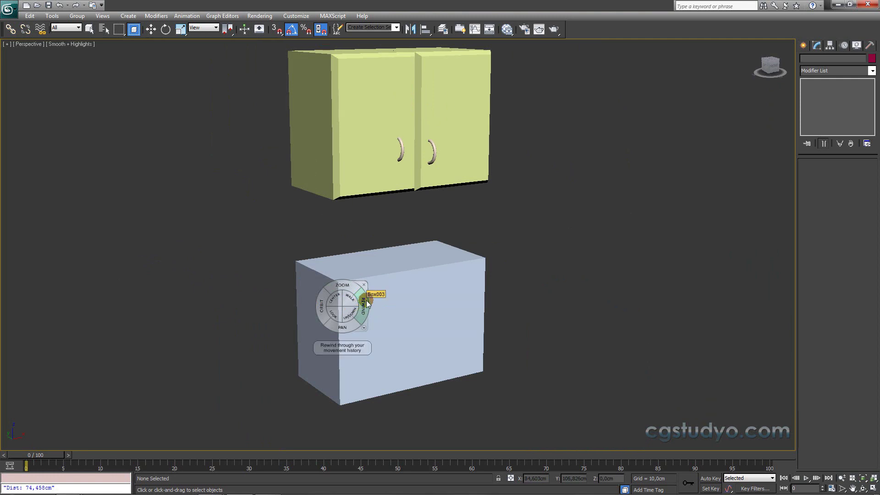
mouse_move(367, 301)
mouse_down()
mouse_move(9, 308)
mouse_move(793, 308)
mouse_move(69, 311)
mouse_move(362, 320)
mouse_move(431, 312)
mouse_move(418, 301)
mouse_move(379, 306)
mouse_move(398, 368)
mouse_move(433, 294)
mouse_move(412, 335)
mouse_up()
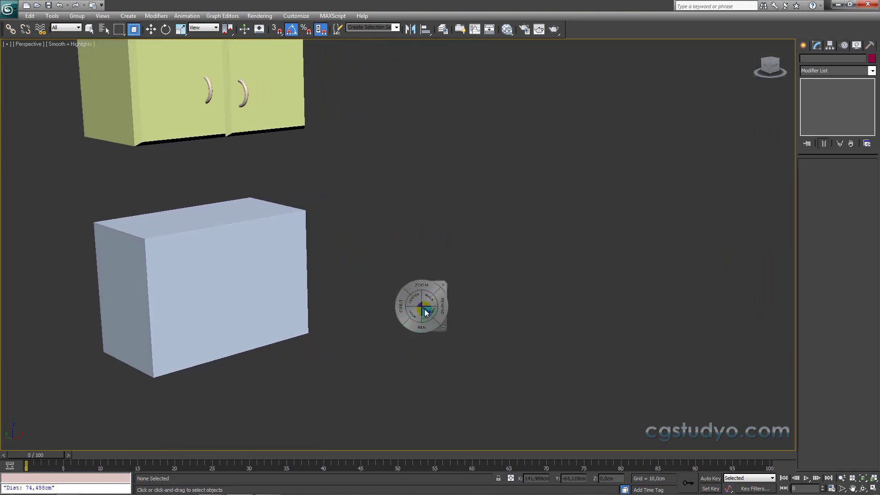
mouse_move(426, 316)
mouse_down()
mouse_move(426, 292)
mouse_move(213, 285)
mouse_up()
drag(210, 285, 219, 286)
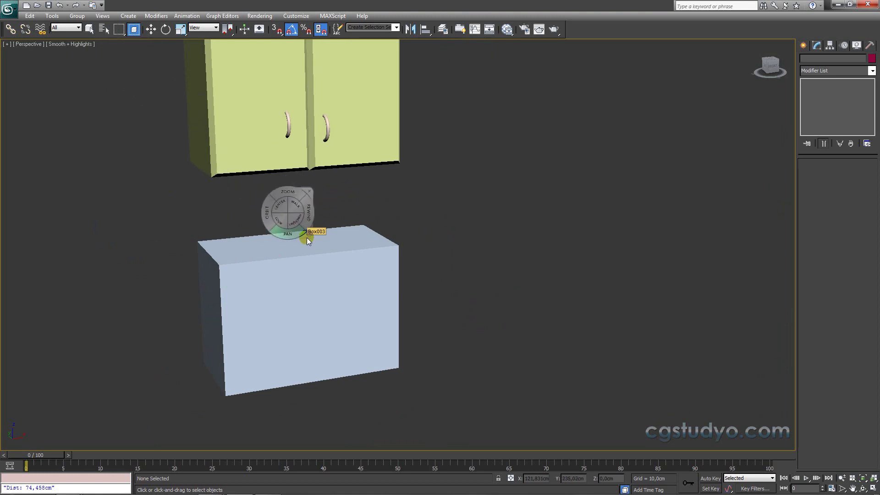
Switch to the Mini Full Navigation Wheel and open the SteeringWheels configuration settings
click(308, 236)
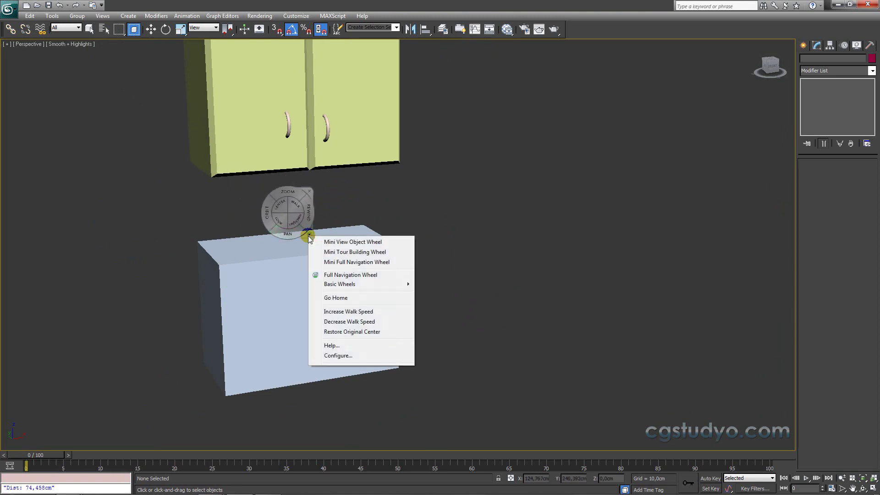
click(349, 210)
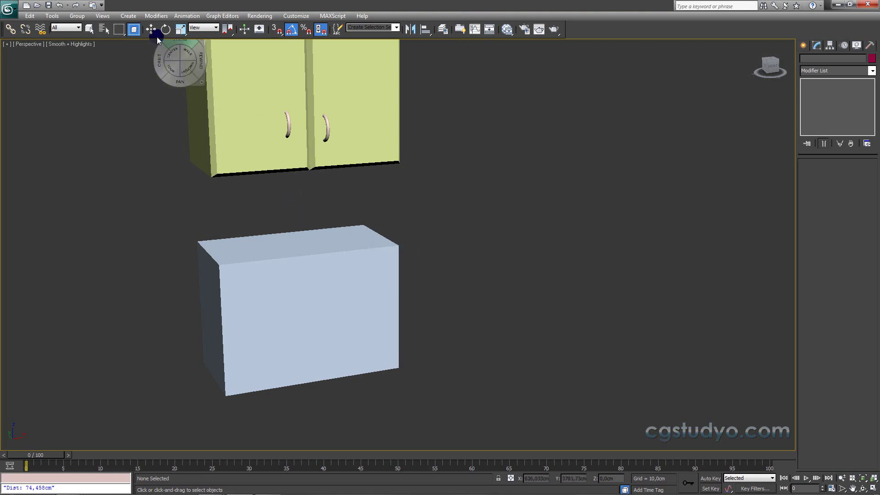
click(103, 16)
mouse_move(125, 119)
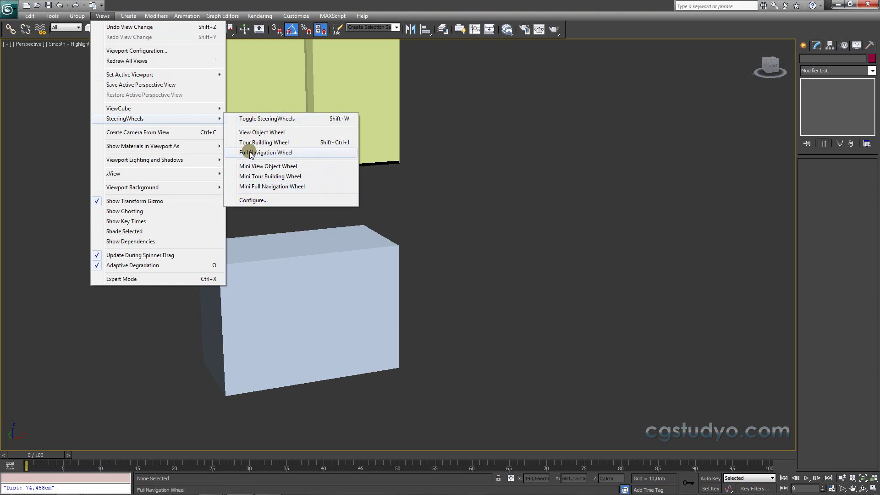
click(273, 200)
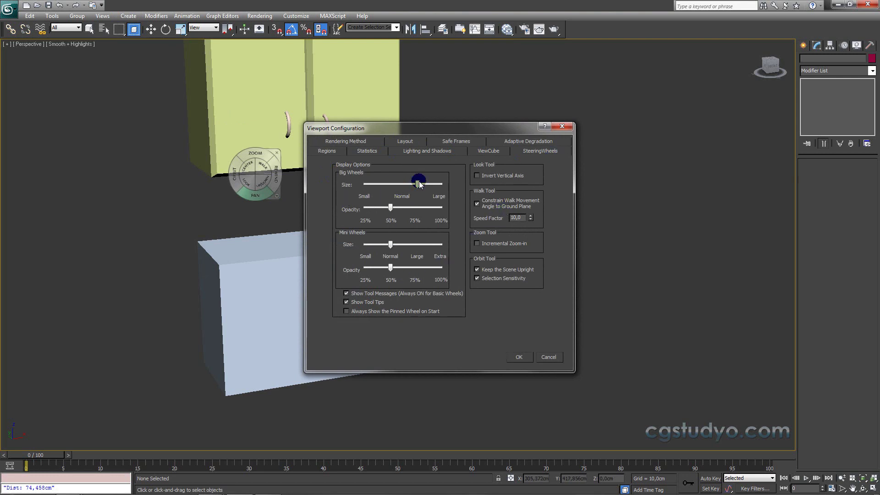
Apply the larger wheel size, reset Big Wheels Size to Normal, and close the navigation wheel
click(525, 363)
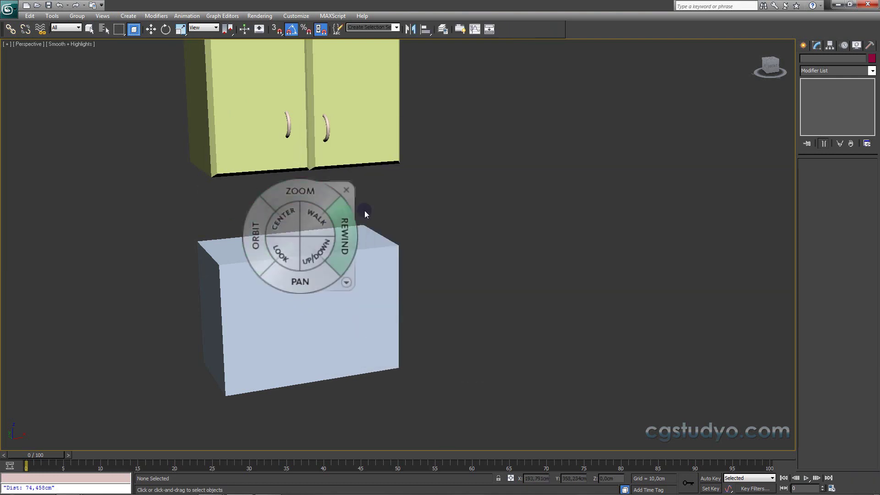
click(104, 16)
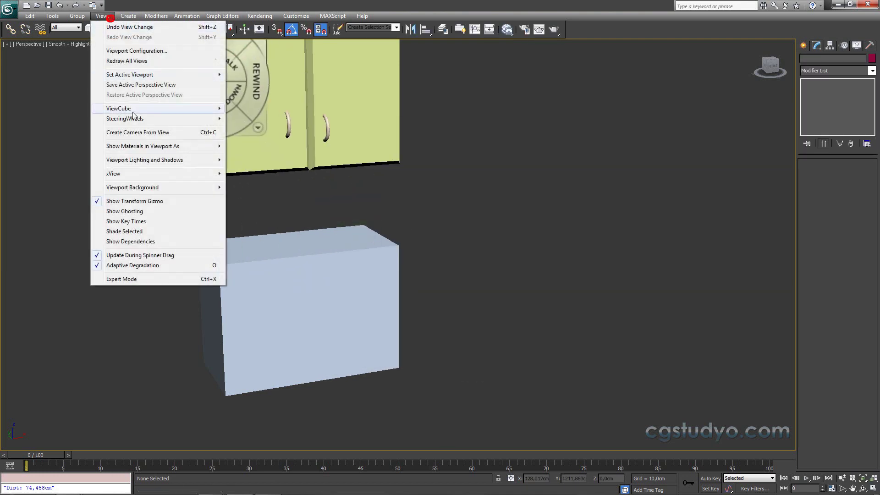
mouse_move(125, 118)
click(245, 204)
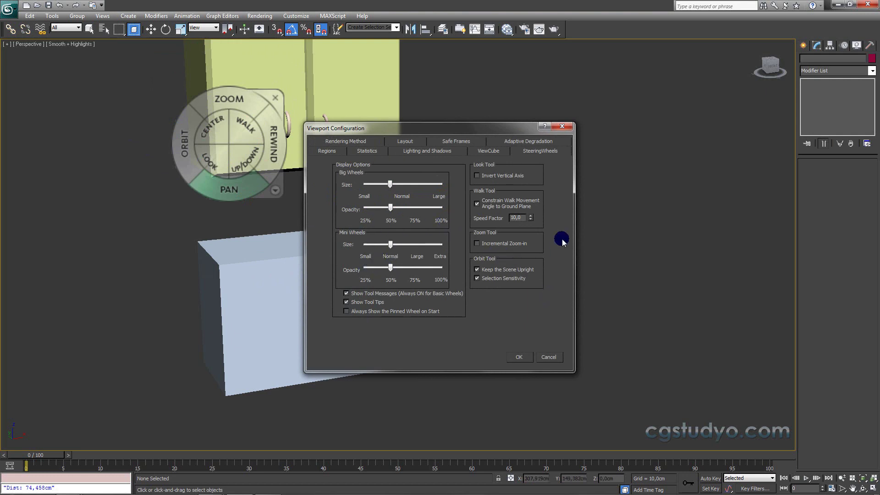
click(562, 127)
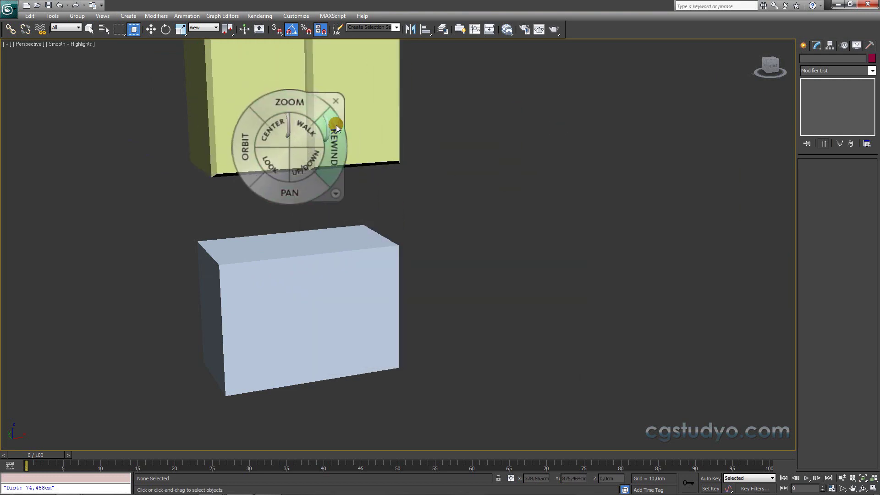
click(336, 102)
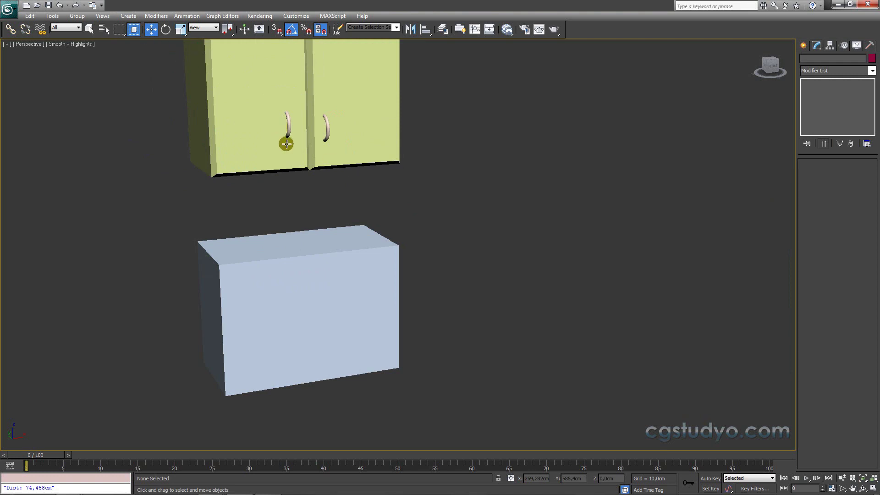
click(103, 15)
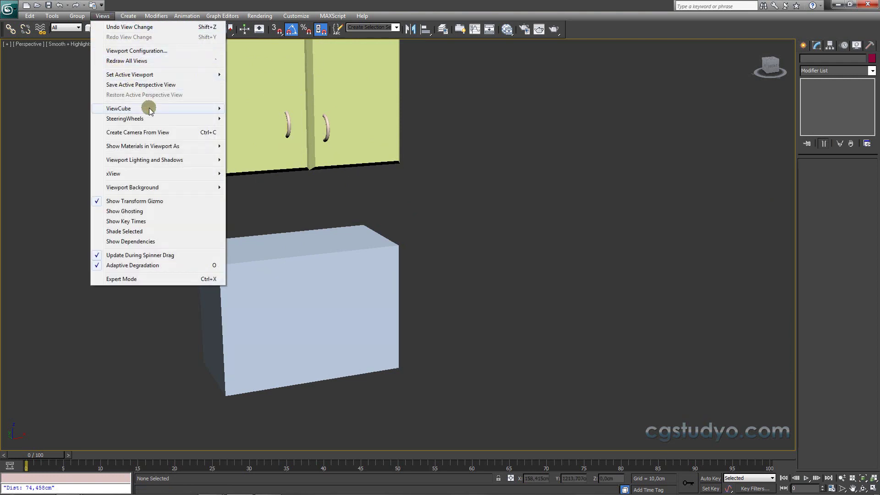
Orbit and zoom the Perspective view so the cabinets face front
click(140, 133)
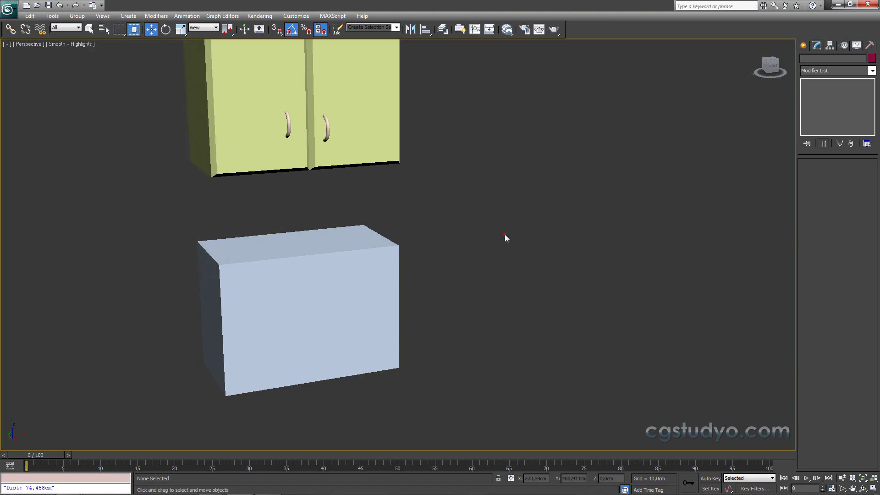
scroll(534, 265, down, 2)
scroll(527, 261, down, 2)
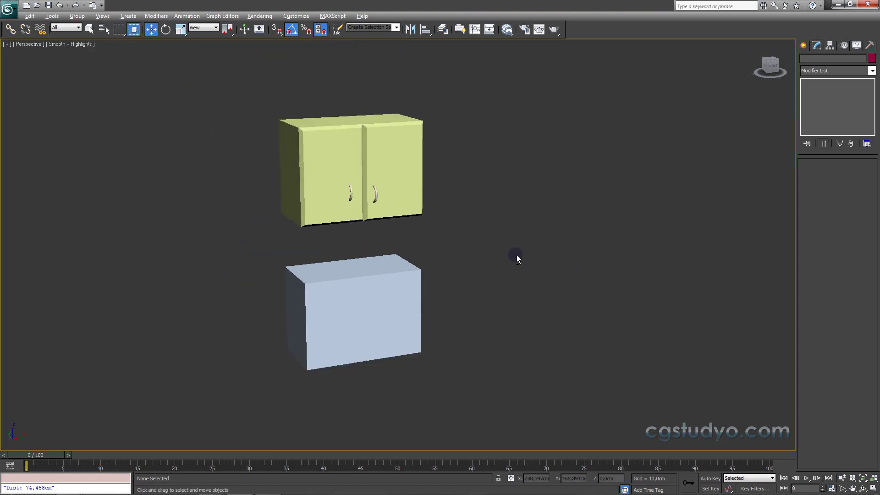
alt+middle_drag(517, 254, 506, 245)
scroll(505, 245, up, 2)
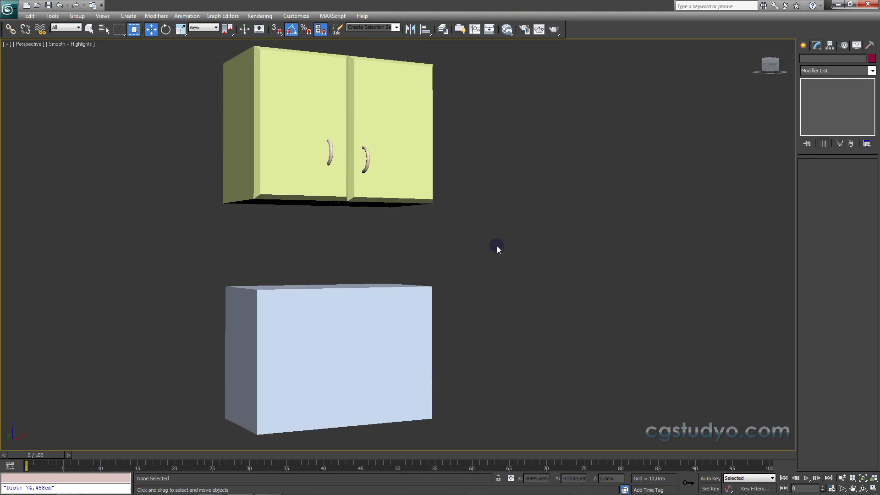
Place a trial target camera right of the cabinets and orbit around to inspect it
click(803, 44)
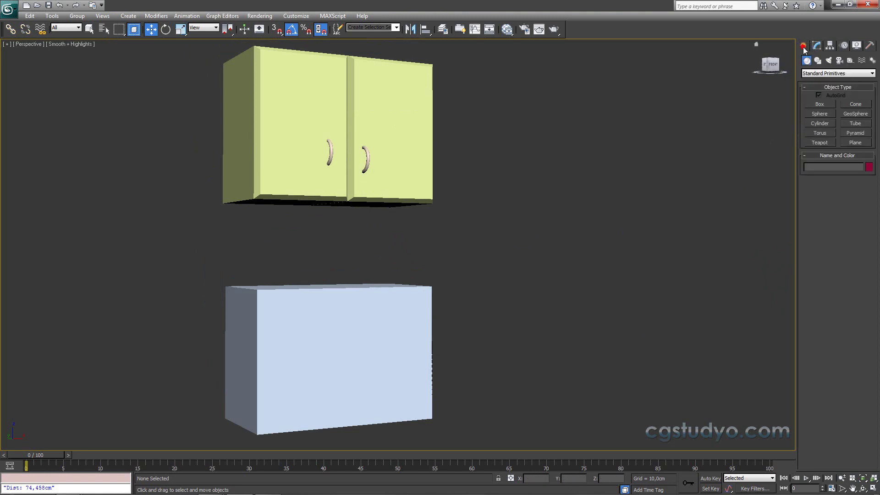
click(838, 60)
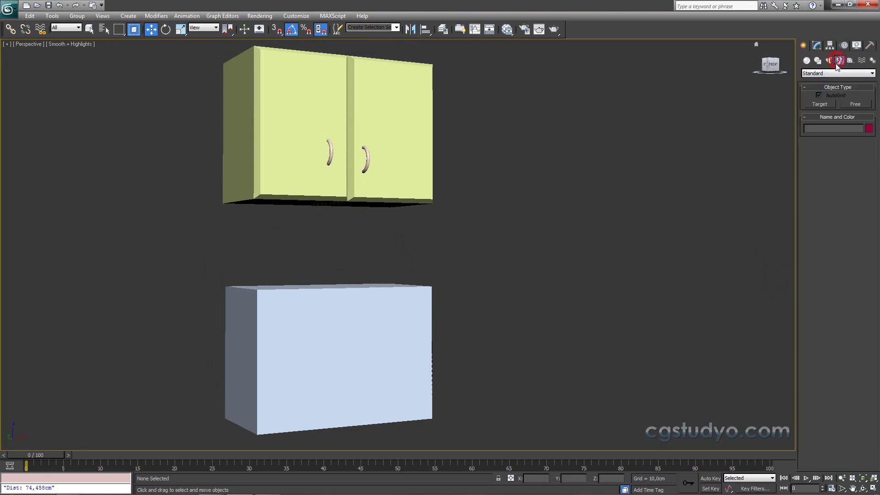
click(828, 105)
drag(631, 281, 596, 281)
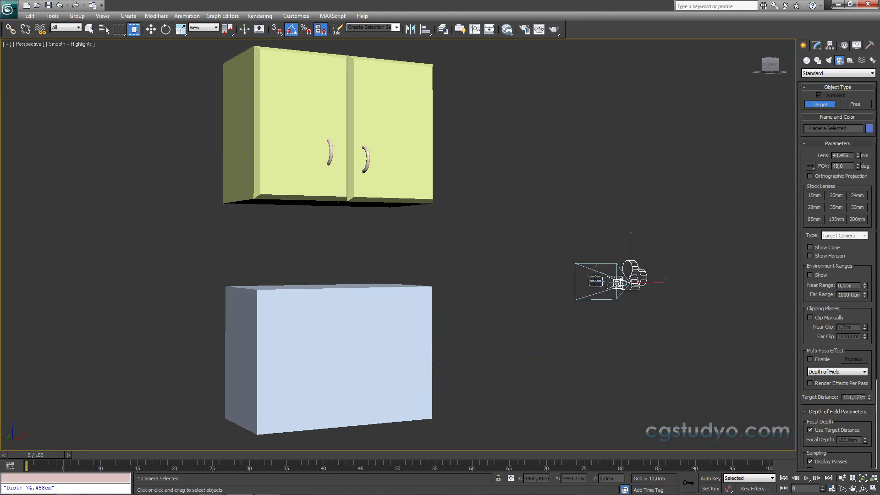
scroll(494, 343, down, 3)
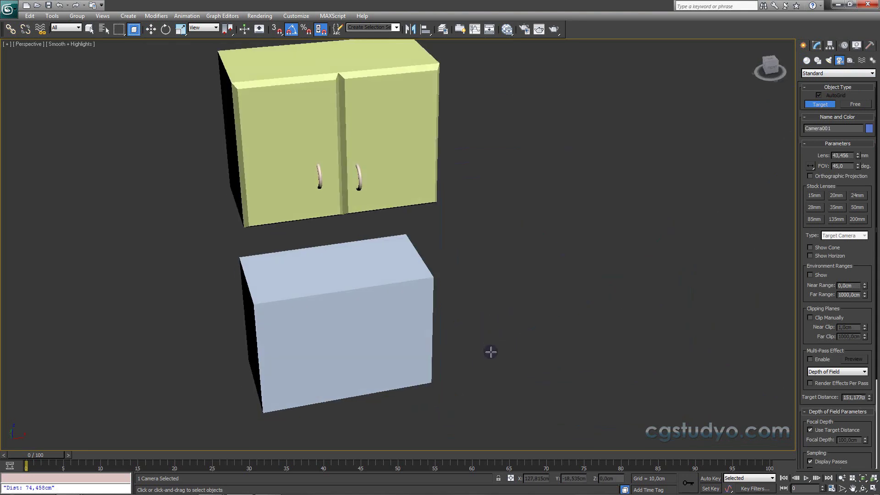
scroll(490, 349, down, 3)
scroll(497, 349, down, 2)
scroll(527, 217, down, 2)
mouse_move(523, 133)
alt+middle_down()
mouse_move(559, 134)
mouse_move(543, 150)
mouse_move(484, 117)
alt+middle_up()
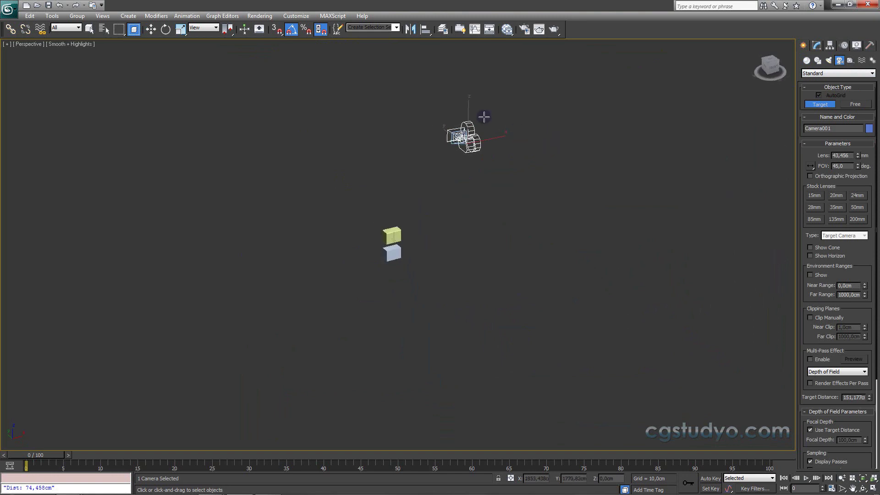
scroll(413, 250, up, 2)
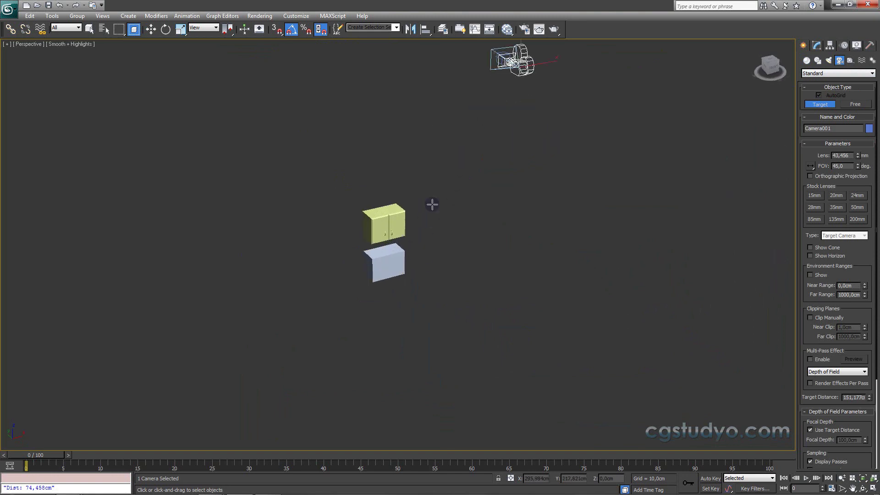
scroll(454, 190, up, 3)
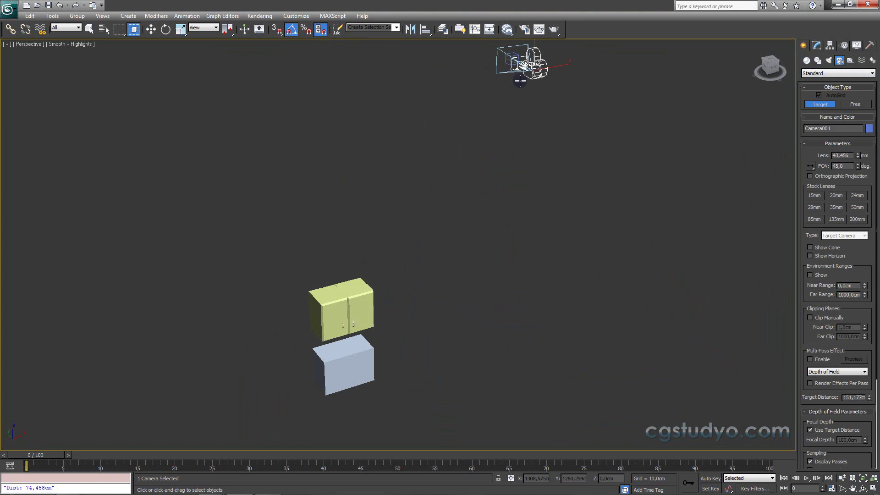
Delete the trial camera and pan the view to recentre the cabinets
key(Delete)
scroll(438, 227, up, 2)
scroll(421, 231, up, 2)
scroll(411, 220, up, 2)
middle_drag(411, 217, 449, 216)
scroll(425, 226, up, 2)
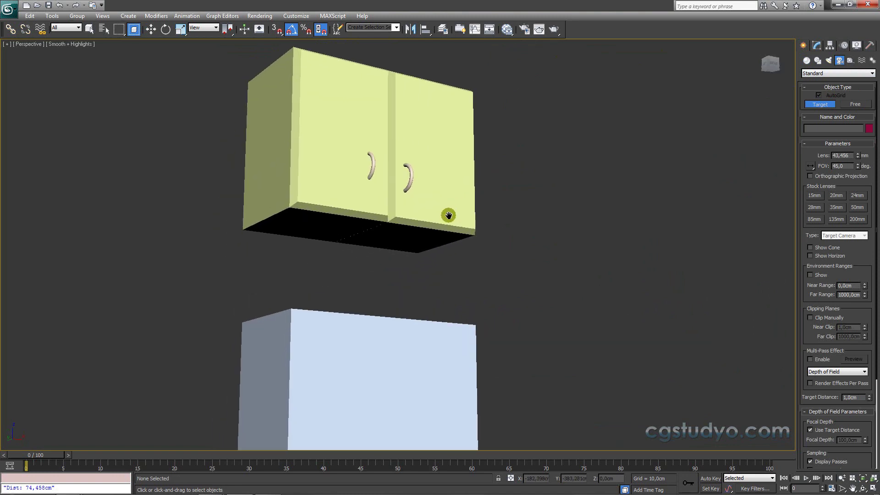
scroll(448, 215, down, 3)
Create Camera001 from the Perspective view (43.456 mm lens, 45° FOV) and orbit out to see it
click(806, 46)
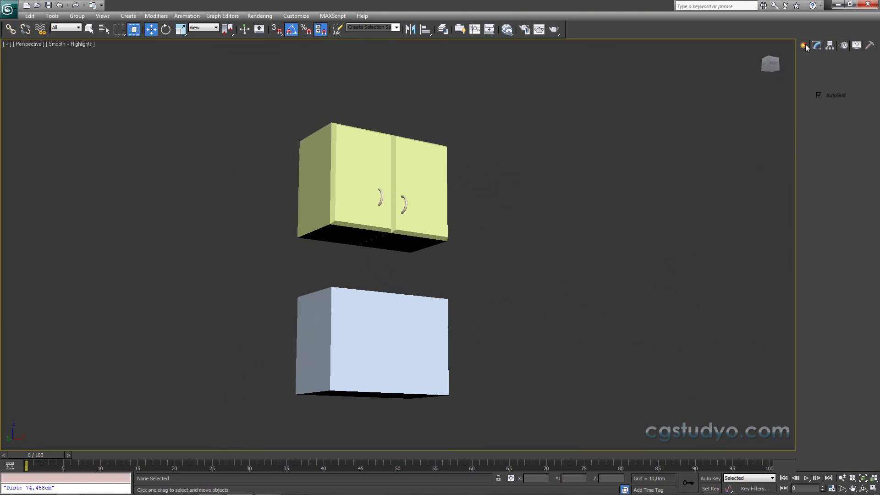
click(102, 15)
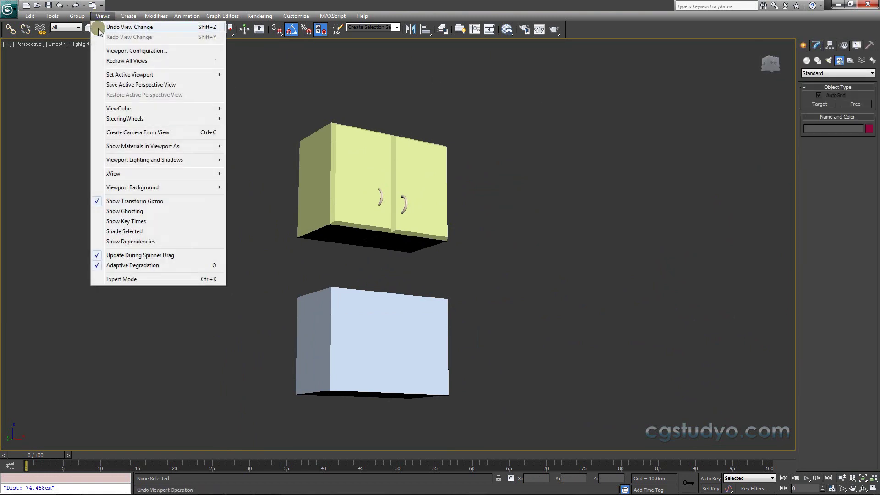
click(161, 134)
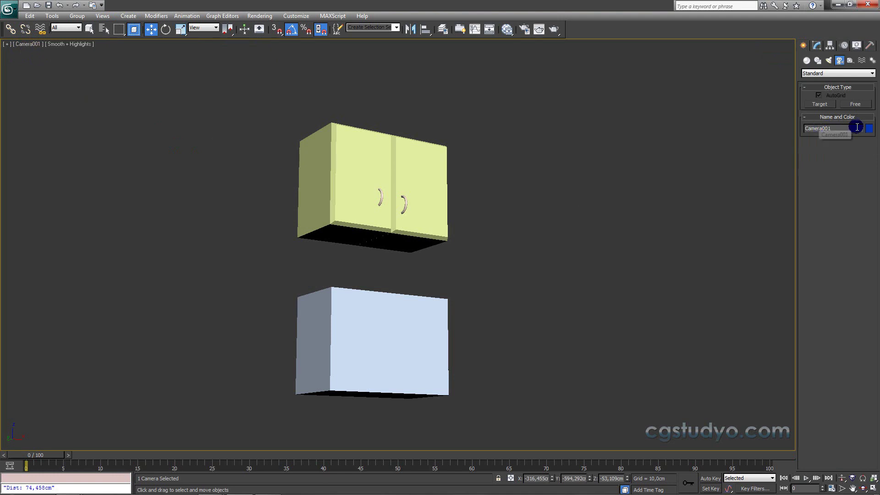
click(817, 45)
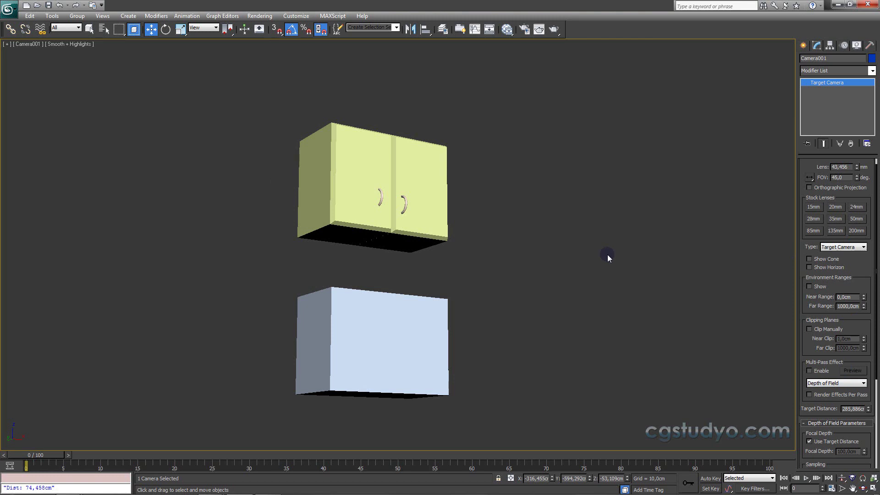
key(p)
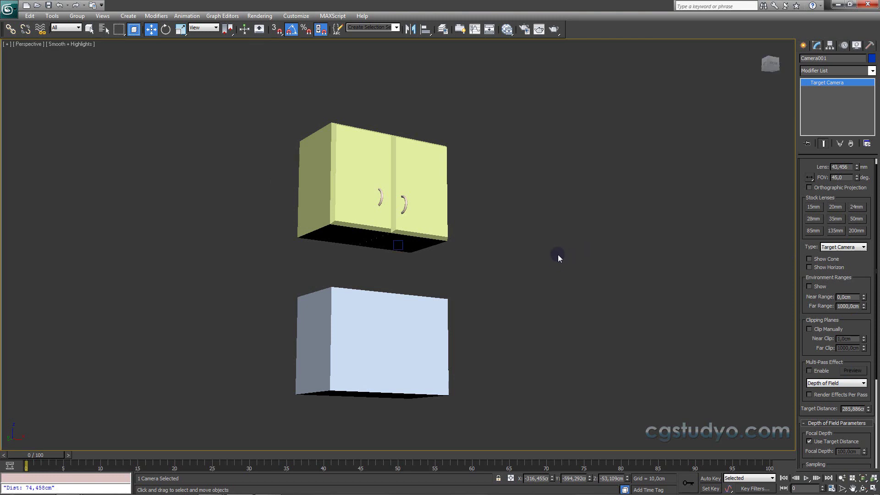
scroll(557, 254, down, 5)
mouse_move(557, 254)
alt+middle_down()
mouse_move(555, 336)
mouse_move(372, 325)
mouse_move(531, 340)
mouse_move(385, 323)
mouse_move(438, 342)
mouse_move(458, 330)
alt+middle_up()
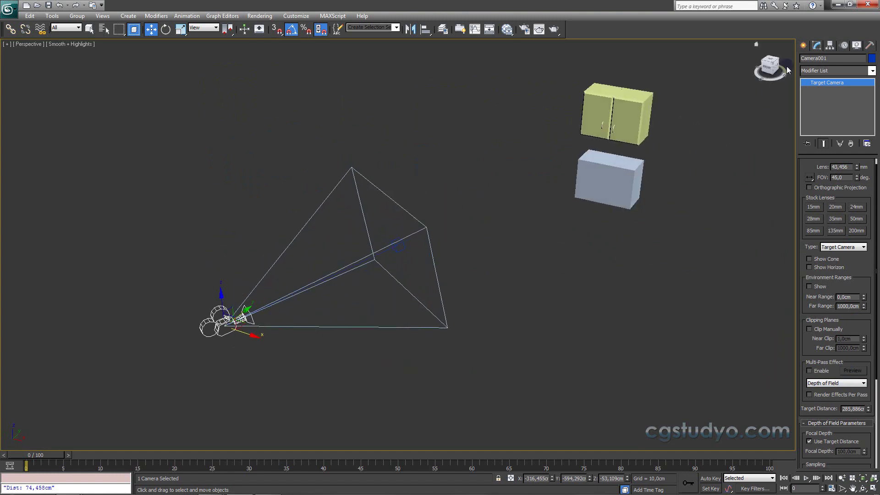
Select the existing camera and delete it
click(804, 47)
click(533, 270)
click(251, 317)
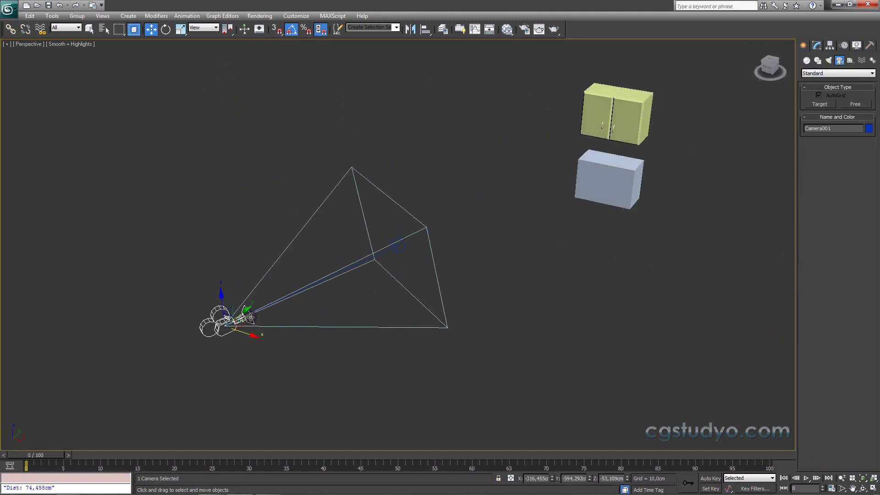
key(Delete)
Frame an angled three-quarter perspective of the cabinets and create Camera001 from that view
scroll(408, 234, up, 5)
scroll(663, 250, down, 1)
middle_drag(663, 250, 486, 357)
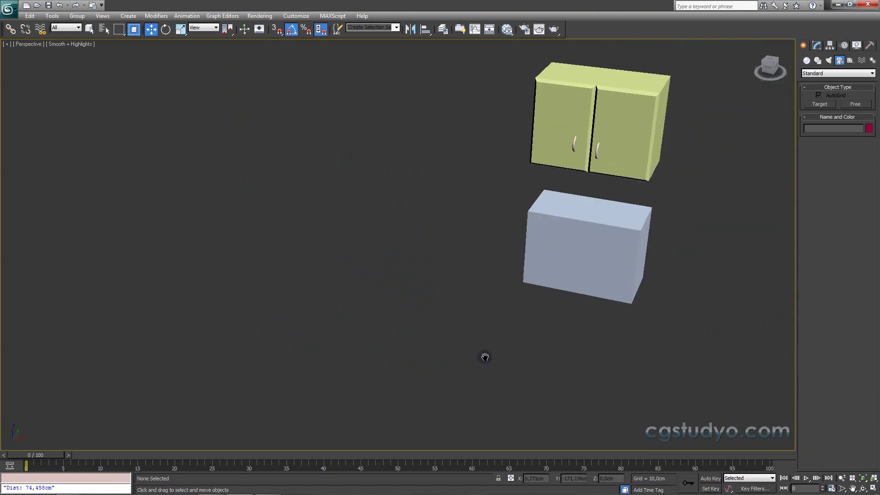
key(f)
scroll(469, 315, down, 3)
mouse_move(355, 366)
alt+middle_down()
mouse_move(338, 384)
mouse_move(373, 358)
mouse_move(413, 301)
mouse_move(423, 315)
alt+middle_up()
key(p)
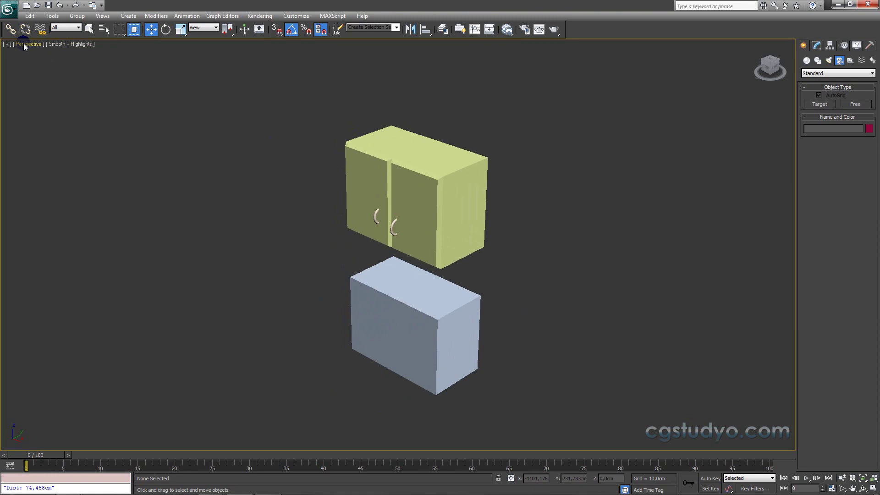
key(ctrl+c)
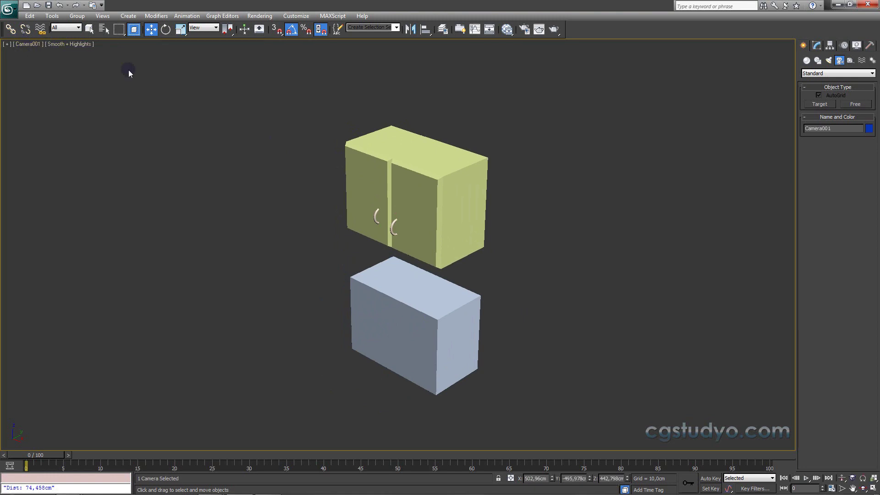
Return to perspective and zoom out to inspect the new camera's cone, then deselect it
key(p)
scroll(249, 186, down, 5)
mouse_move(249, 185)
alt+middle_down()
mouse_move(334, 230)
mouse_move(377, 219)
mouse_move(355, 203)
mouse_move(275, 211)
mouse_move(315, 221)
mouse_move(299, 216)
alt+middle_up()
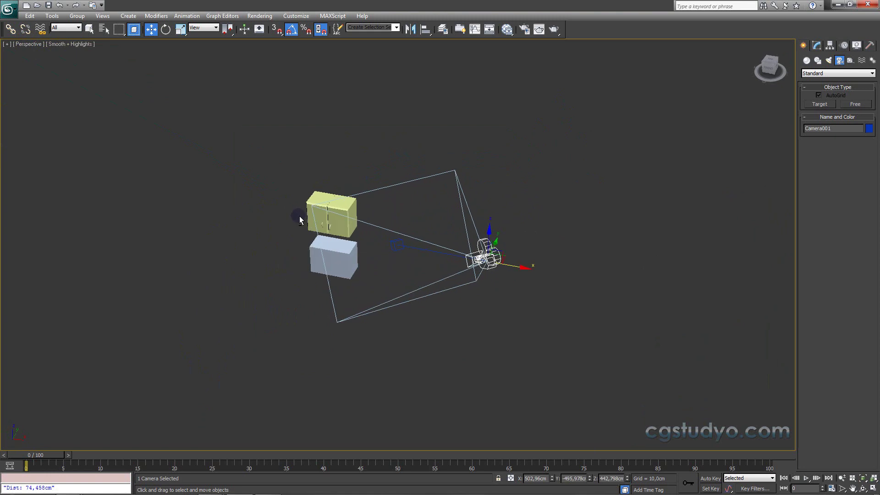
click(108, 17)
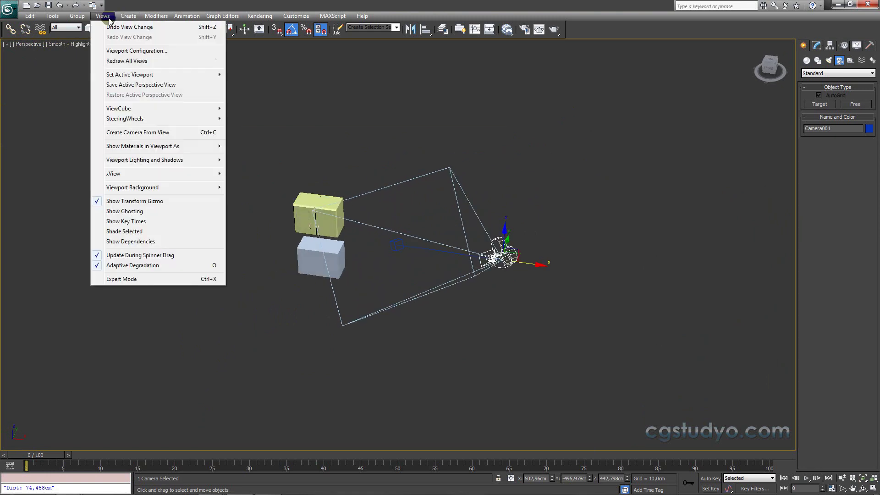
click(358, 99)
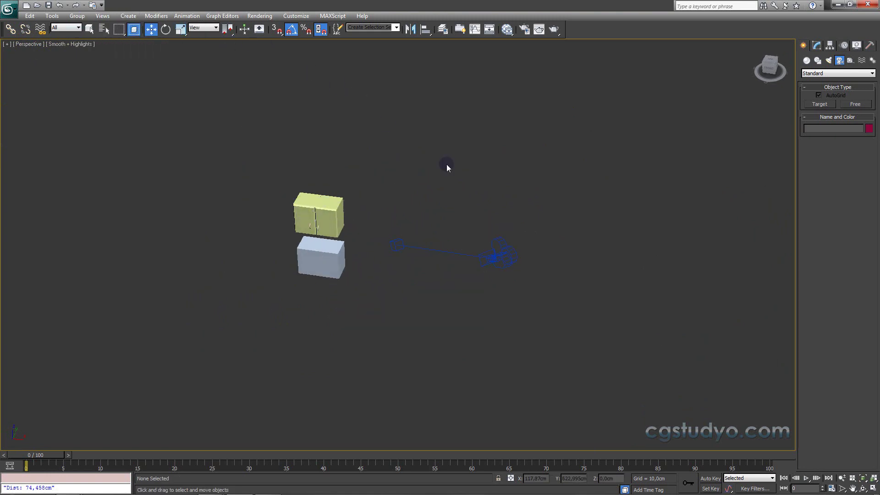